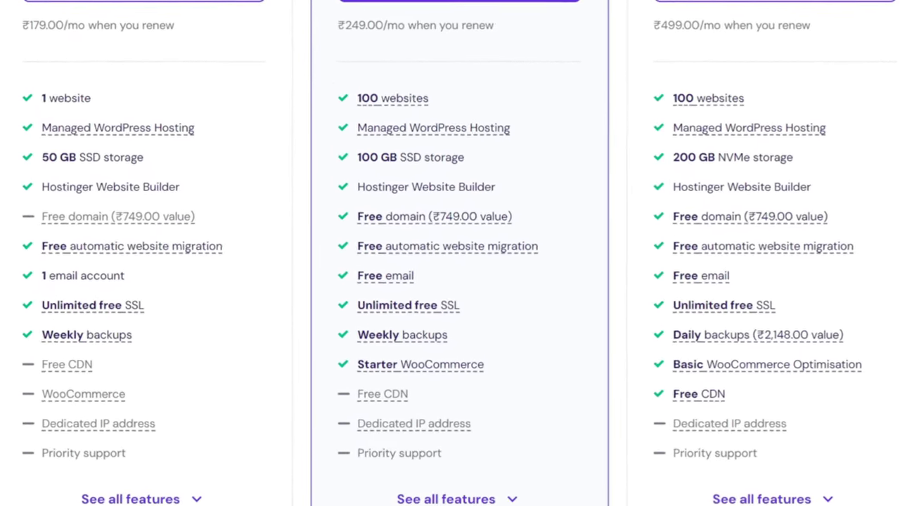
click(174, 8)
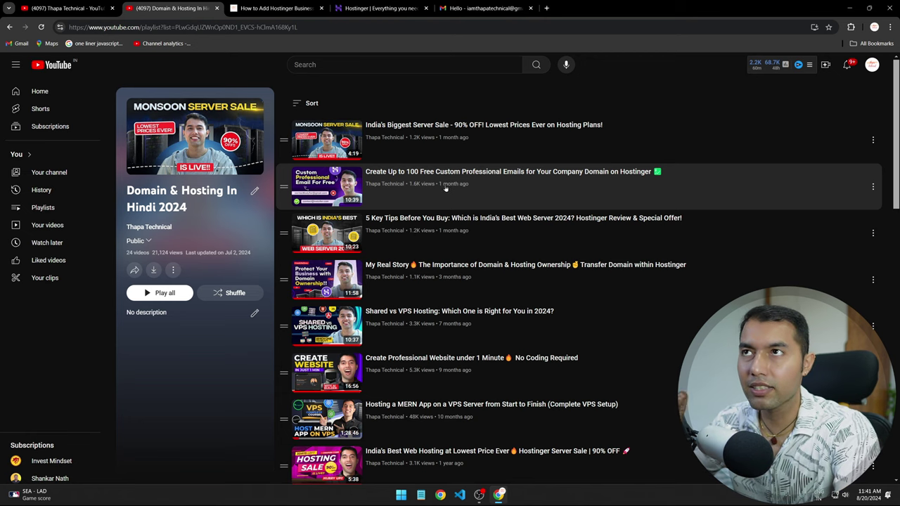
click(457, 8)
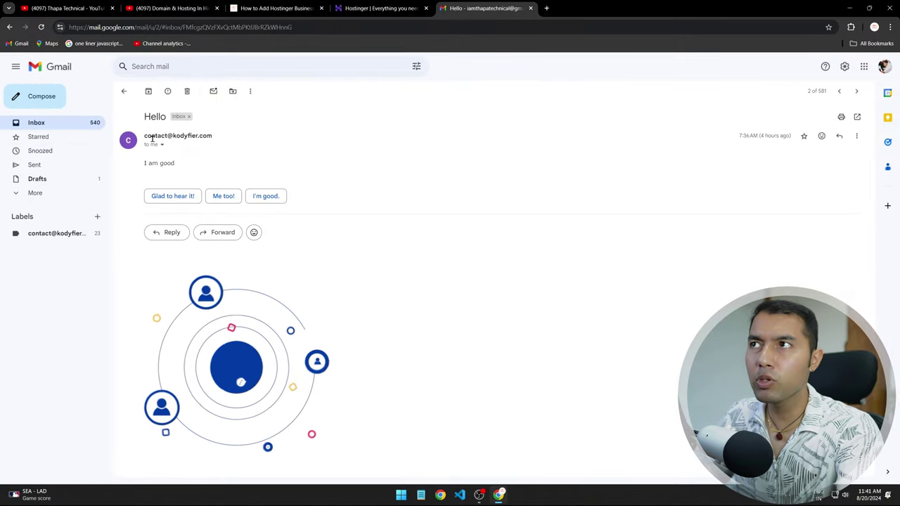
mouse_move(154, 138)
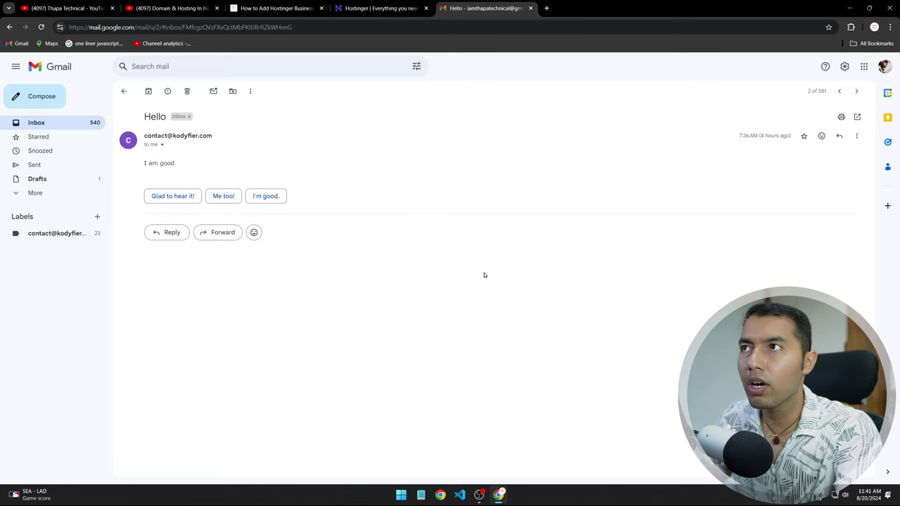
click(414, 8)
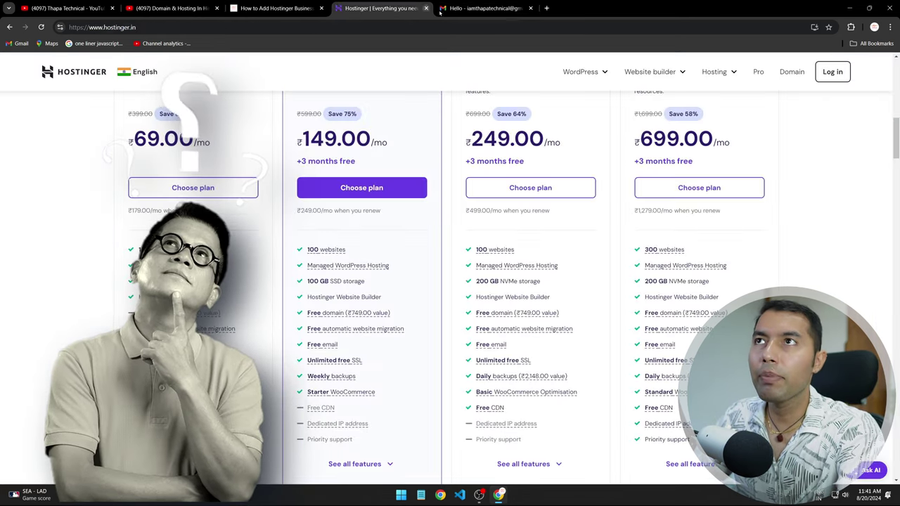
scroll(767, 239, up, 9)
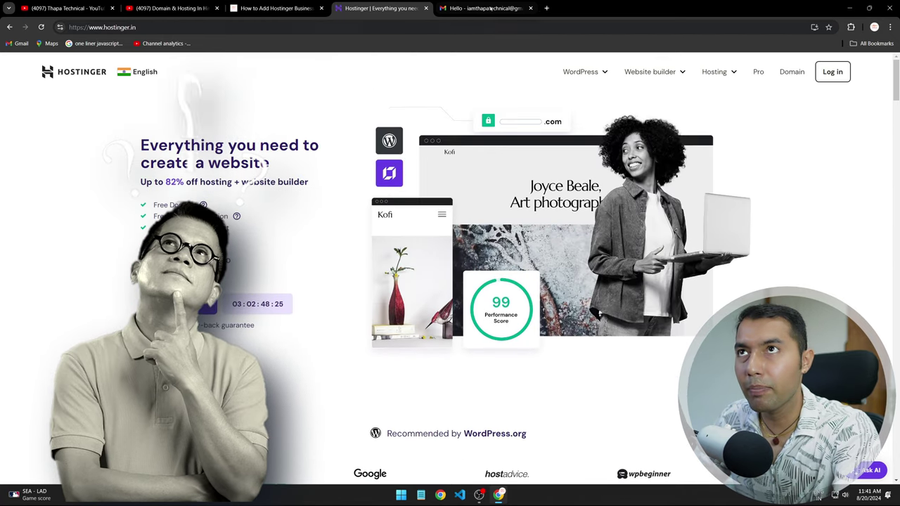
- Start a new Gmail message, choose the custom-domain address as the sender, and close the empty draft
click(490, 8)
click(39, 103)
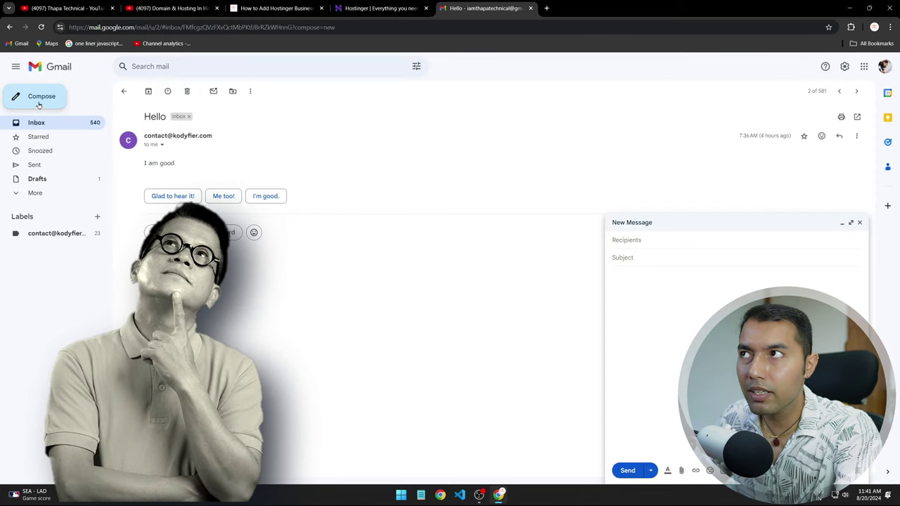
click(709, 240)
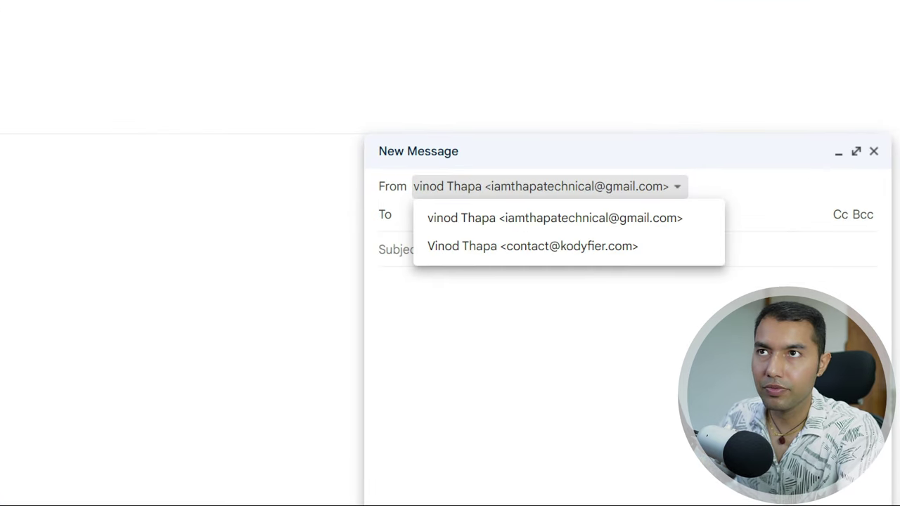
mouse_move(418, 229)
mouse_down()
mouse_move(474, 263)
mouse_move(658, 268)
mouse_up()
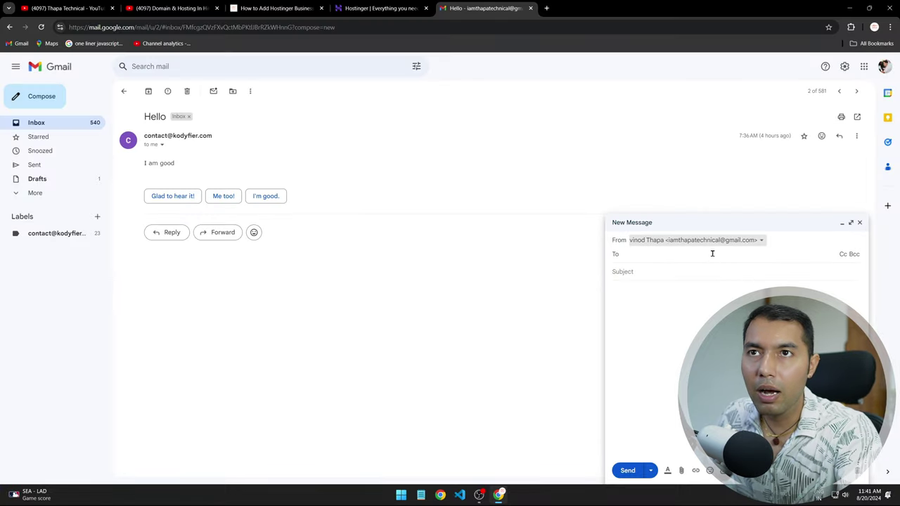
click(581, 192)
click(690, 271)
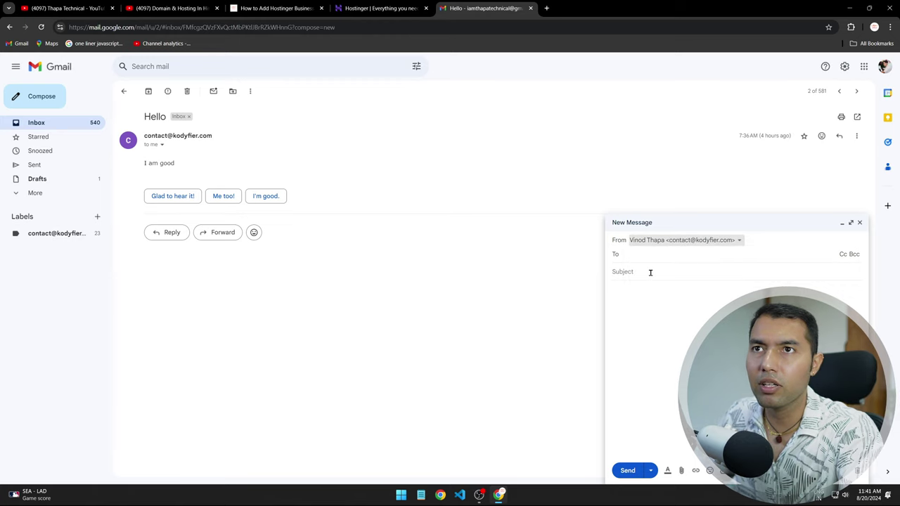
click(651, 273)
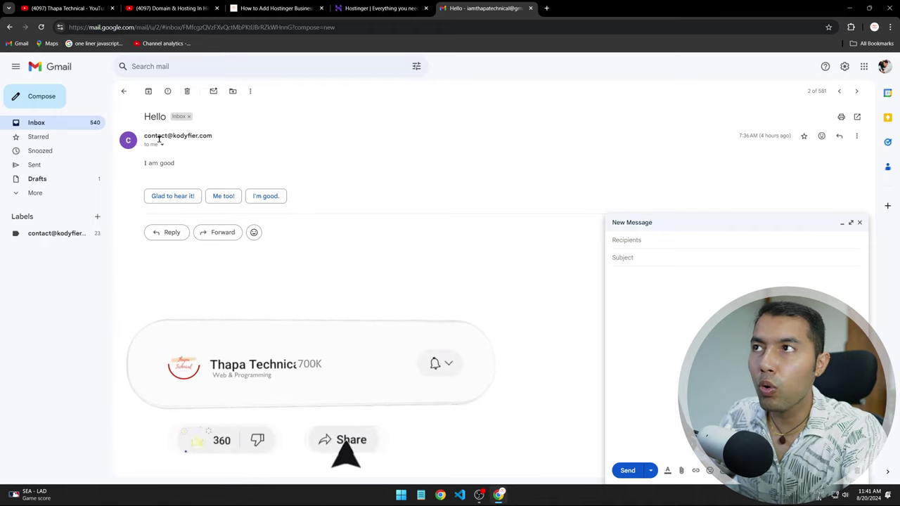
mouse_move(156, 135)
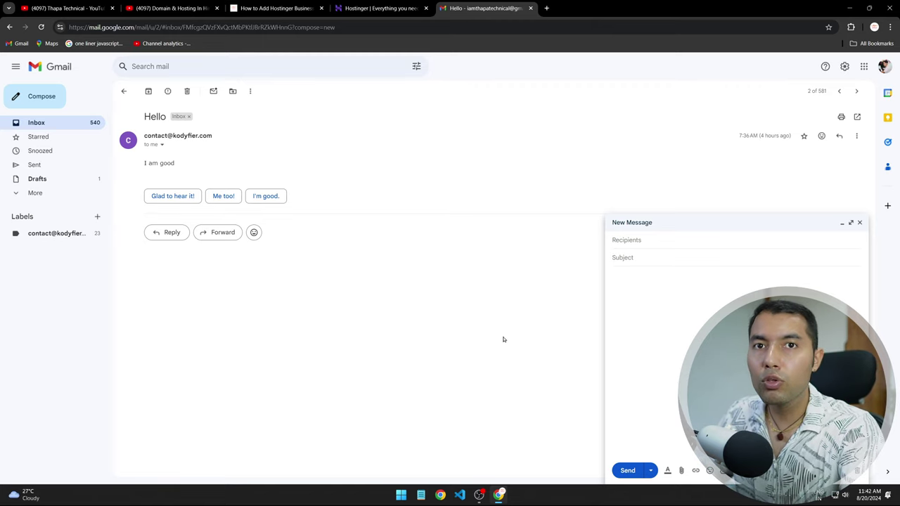
click(859, 223)
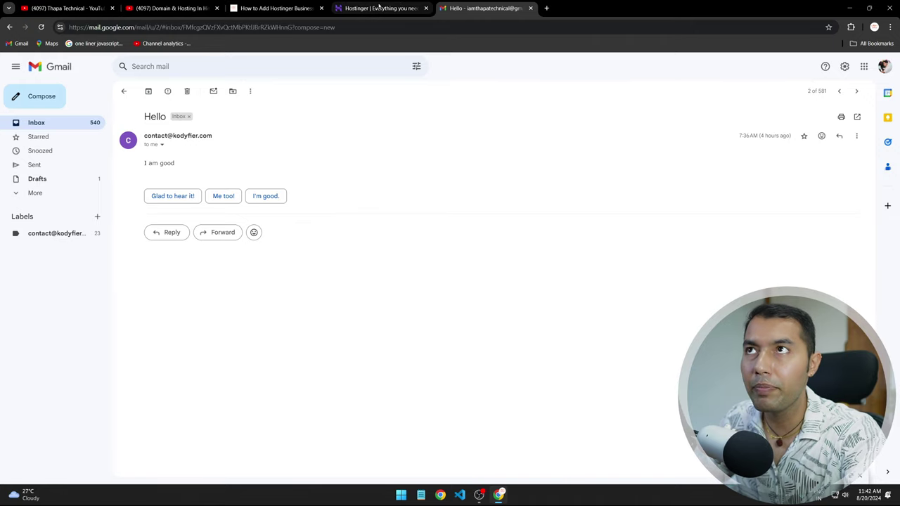
click(419, 4)
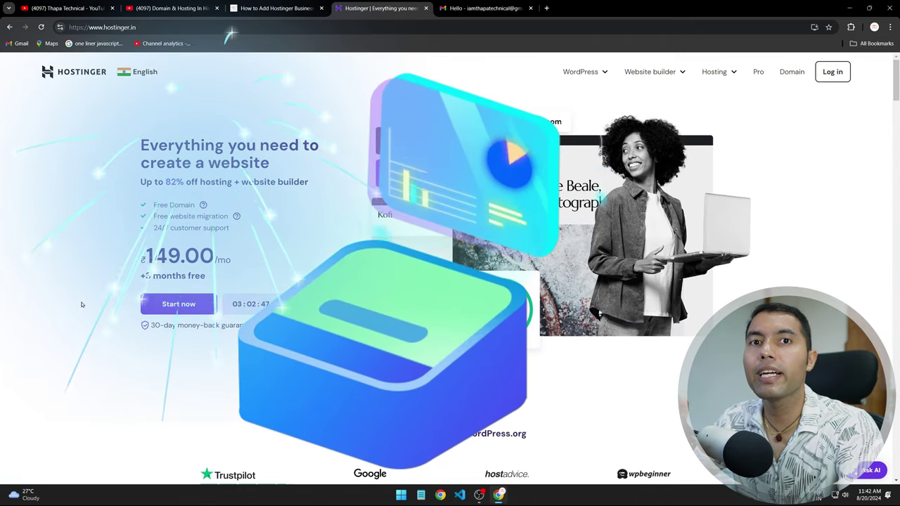
scroll(81, 303, down, 3)
scroll(82, 299, up, 3)
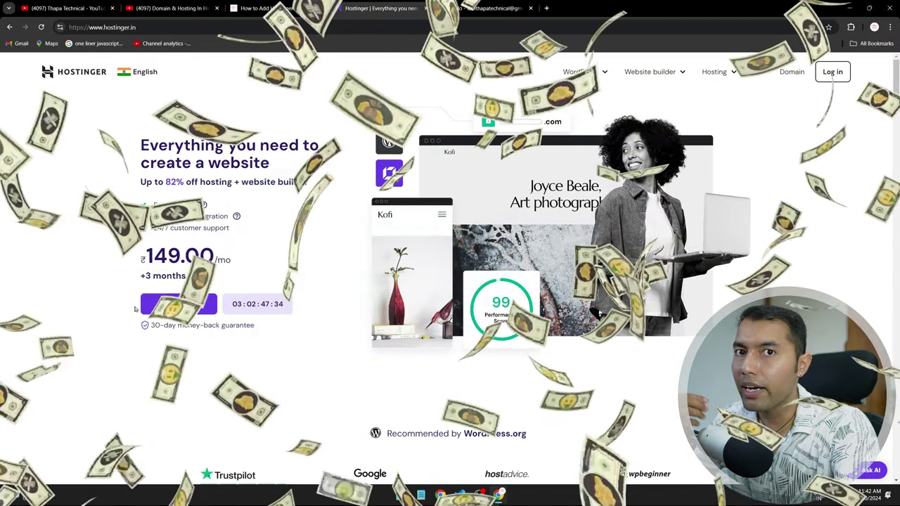
scroll(295, 225, down, 2)
scroll(461, 142, up, 1)
key(ctrl+Tab)
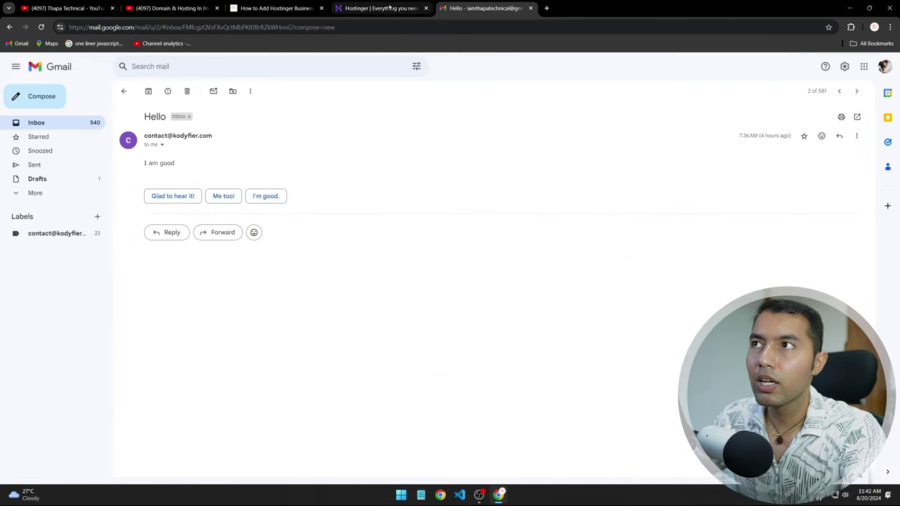
- Bring up the guide on adding Hostinger business email to Gmail and enlarge it to read Step 1
click(275, 8)
scroll(415, 244, up, 5)
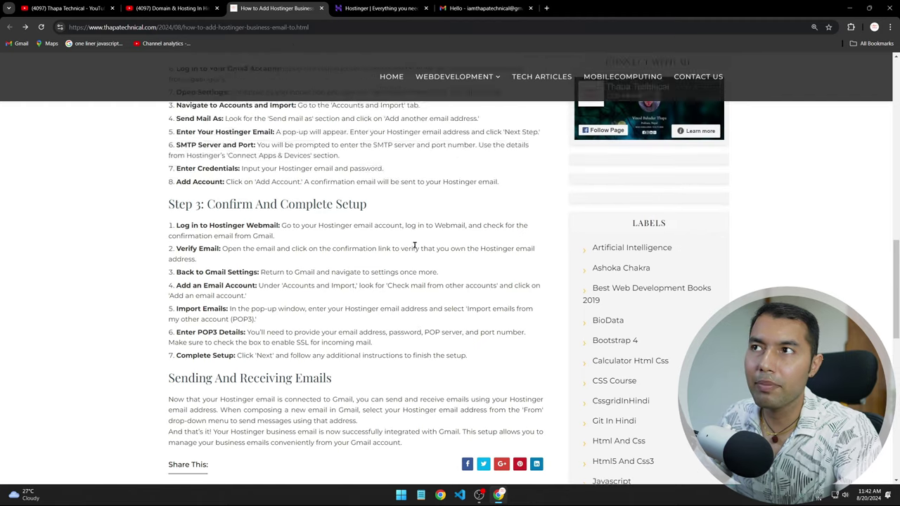
scroll(415, 244, up, 2)
key(ctrl+plus)
key(ctrl+plus)
key(ctrl+plus)
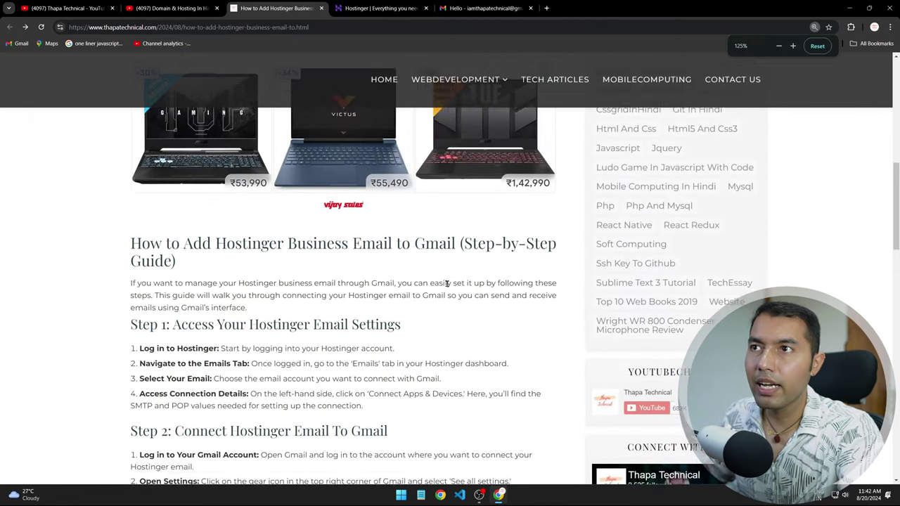
scroll(449, 284, down, 1)
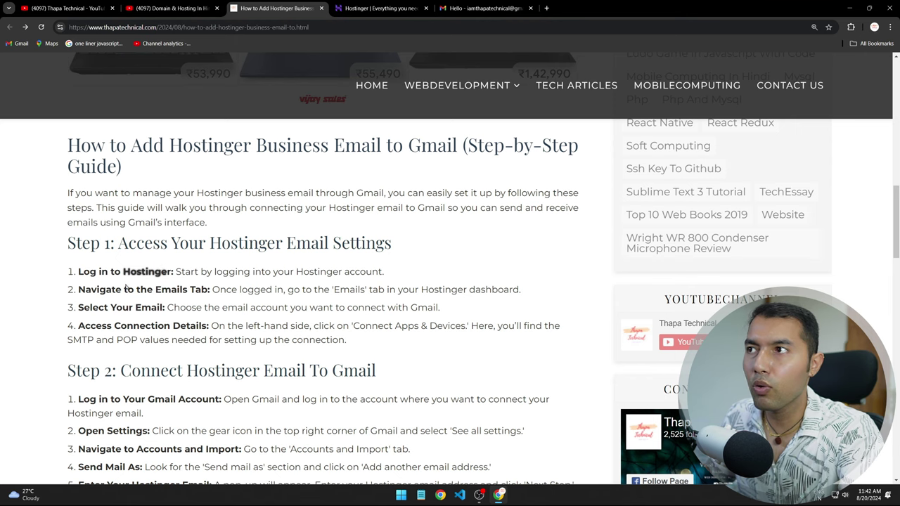
- Log in to the Hostinger control panel and go to its email management section
click(383, 8)
click(832, 70)
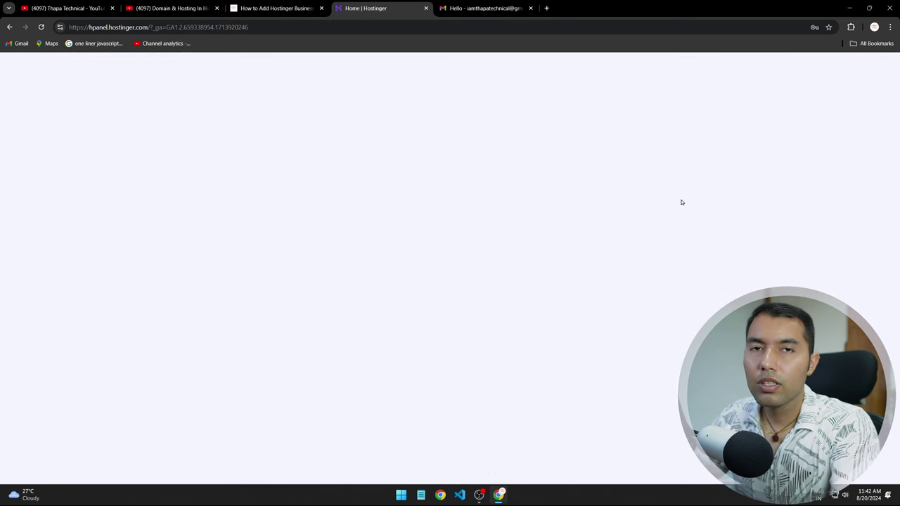
click(282, 9)
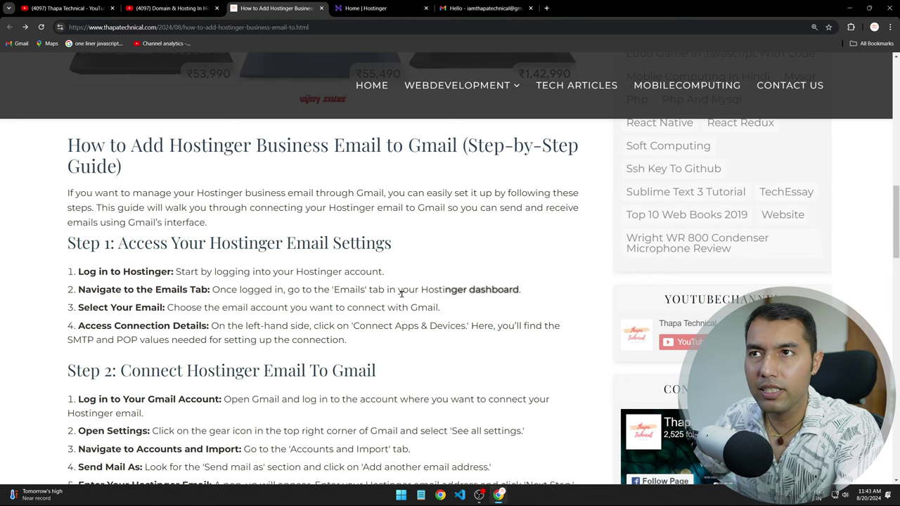
key(ctrl+Tab)
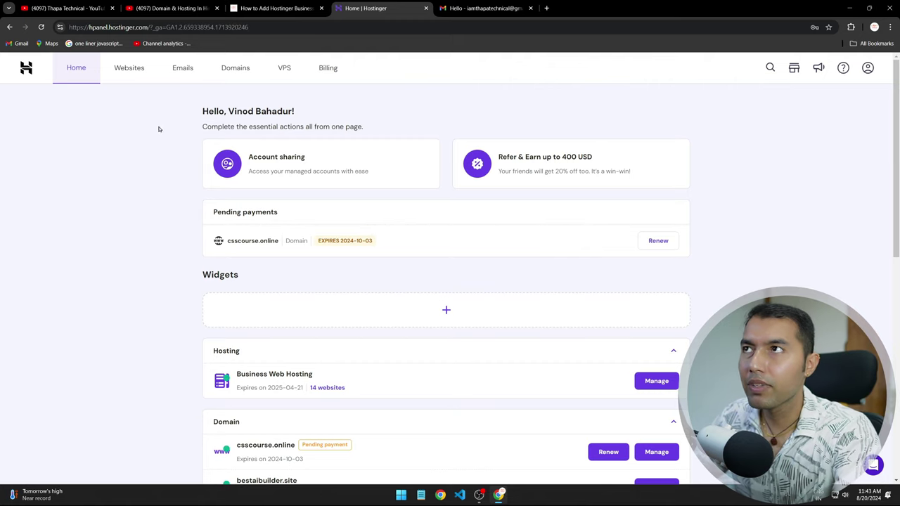
click(183, 68)
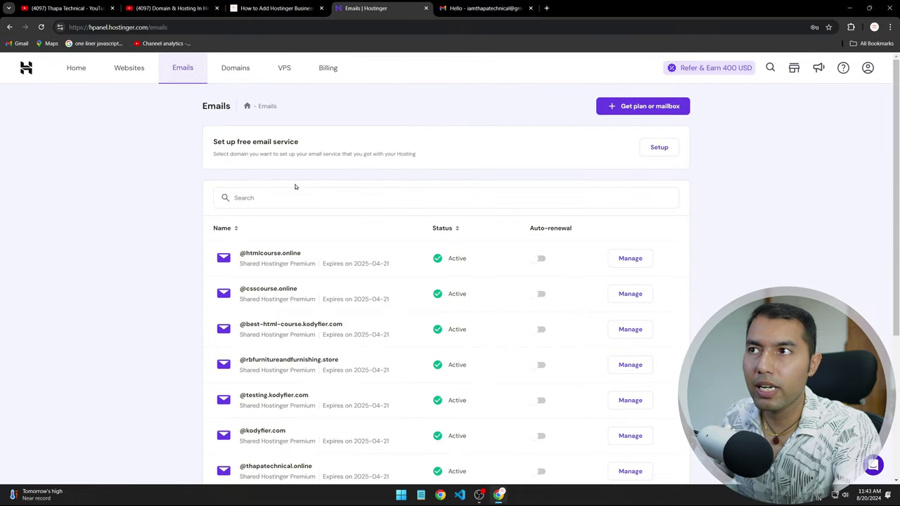
- Search the email domains for kody, open management of kodyfier.com, and pick out its marketing mailbox among the email accounts
click(296, 200)
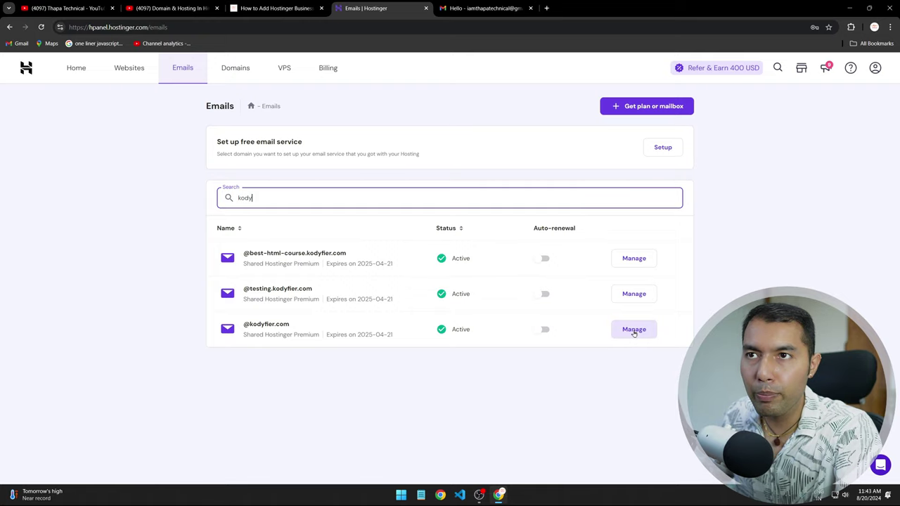
click(633, 331)
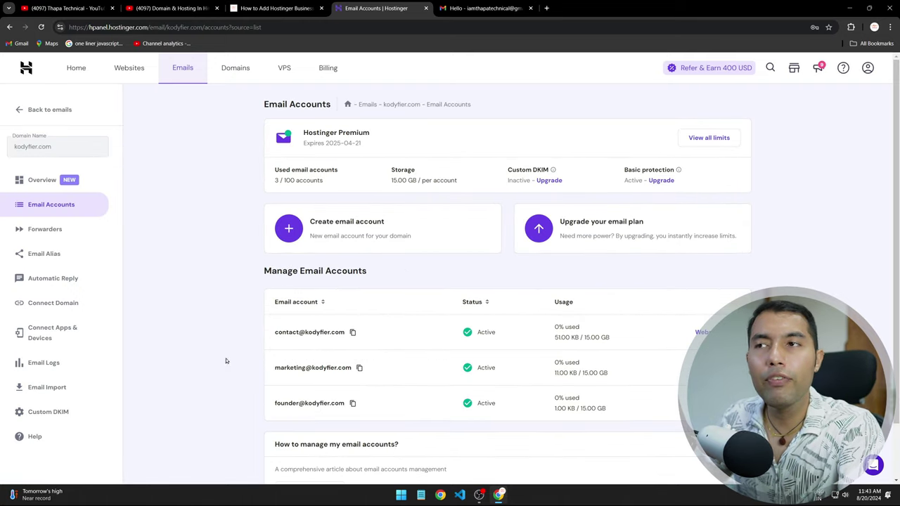
scroll(225, 362, down, 1)
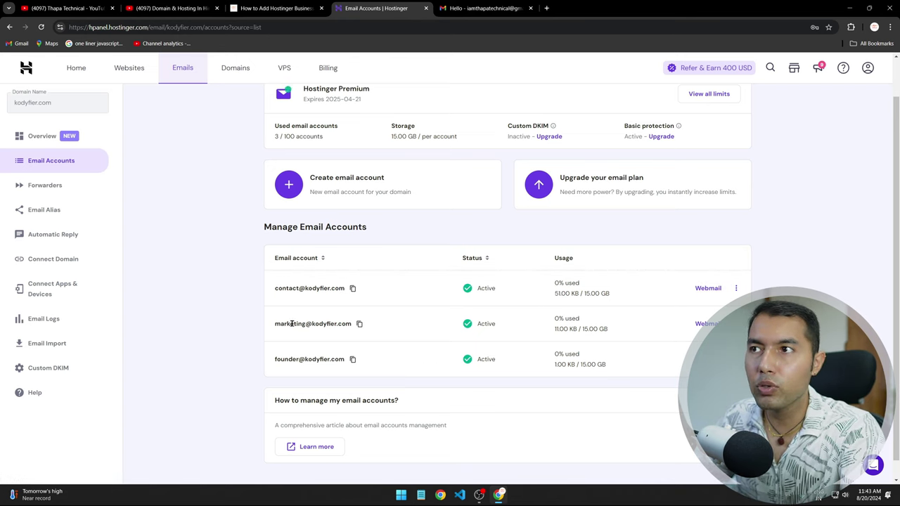
drag(274, 324, 353, 324)
click(198, 309)
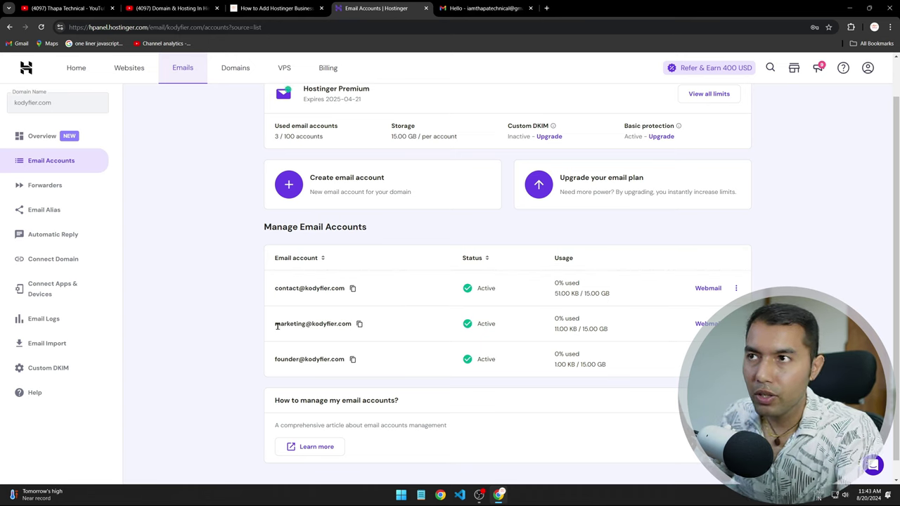
drag(277, 326, 386, 324)
click(166, 323)
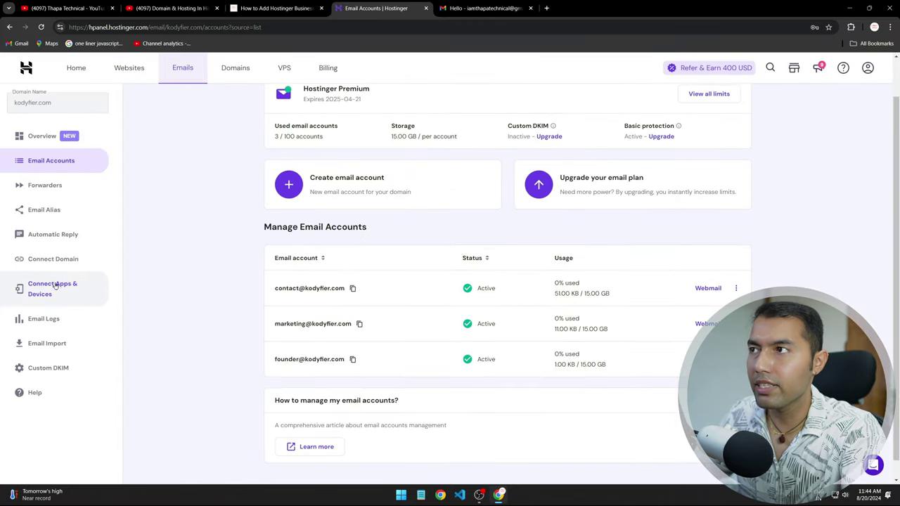
- Open the Connect Apps & Devices page for kodyfier.com and examine the SMTP and POP server details for manual configuration
click(50, 287)
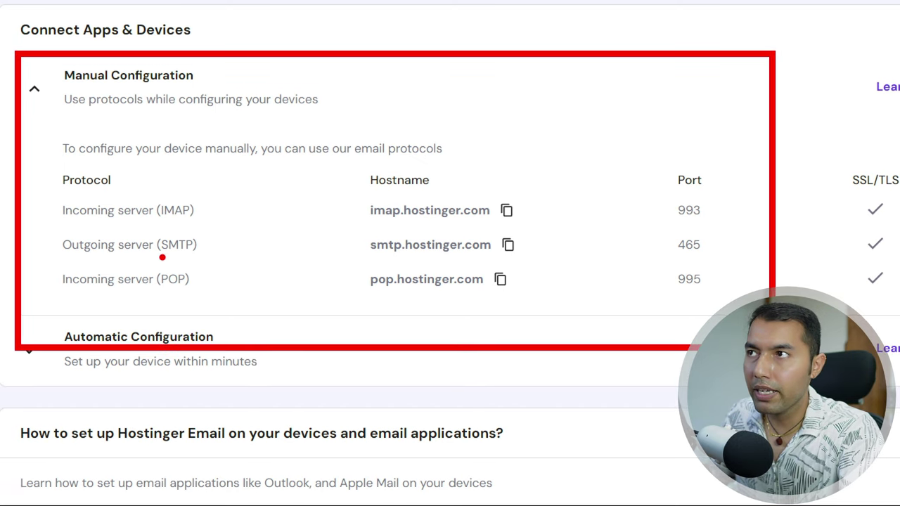
drag(163, 257, 225, 253)
drag(160, 295, 186, 294)
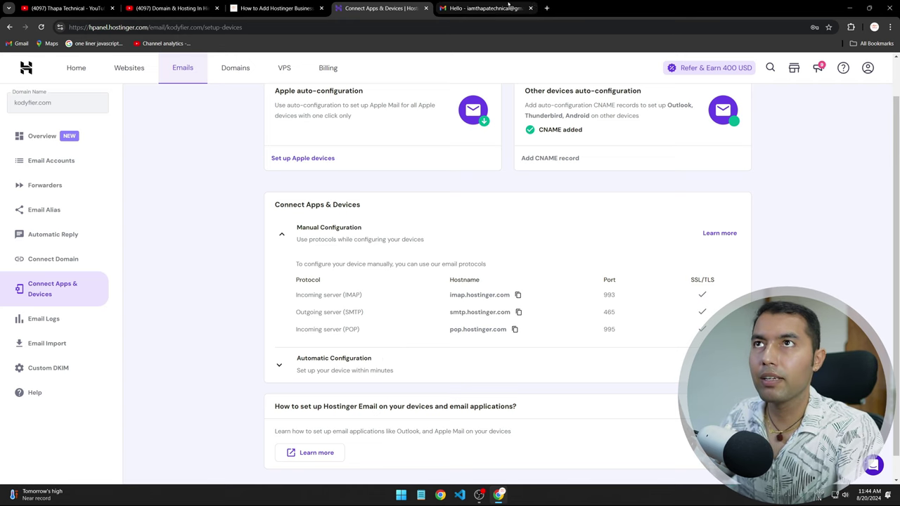
- Switch to Gmail, open the full settings at Accounts and Import, and locate the Send mail as section
click(485, 7)
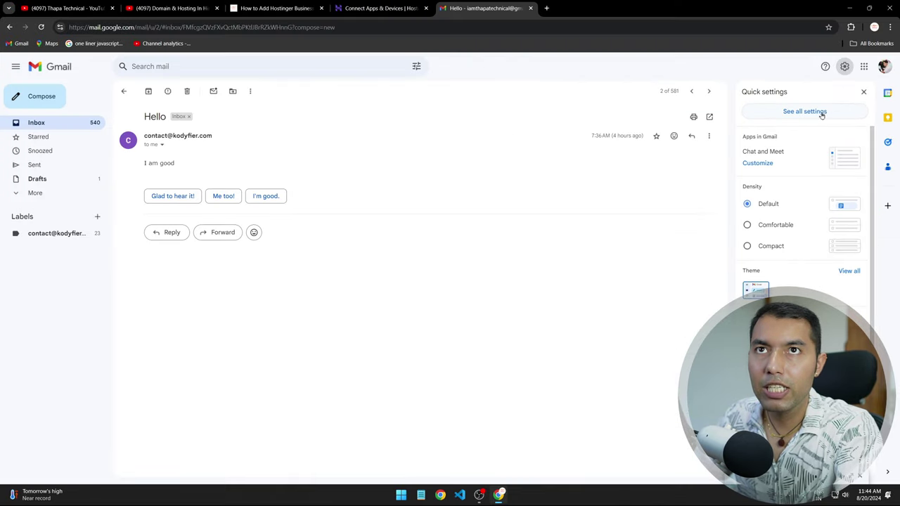
click(817, 113)
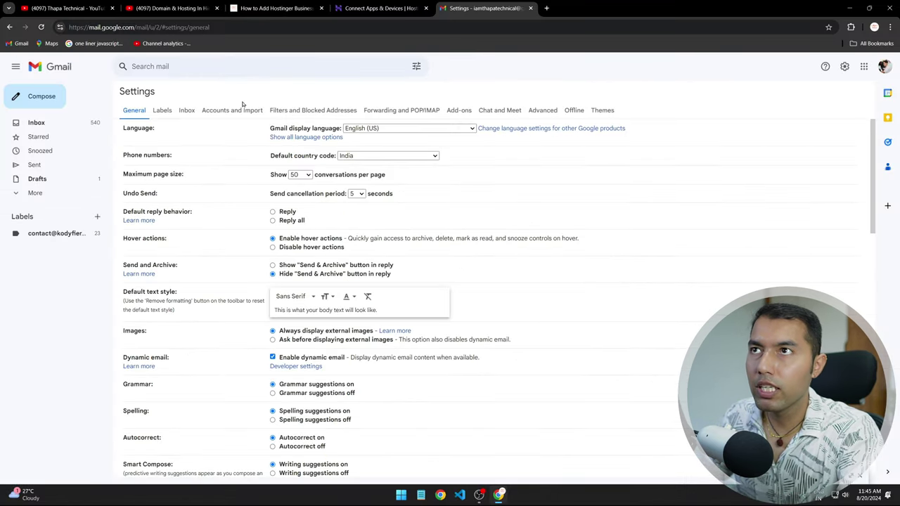
click(239, 111)
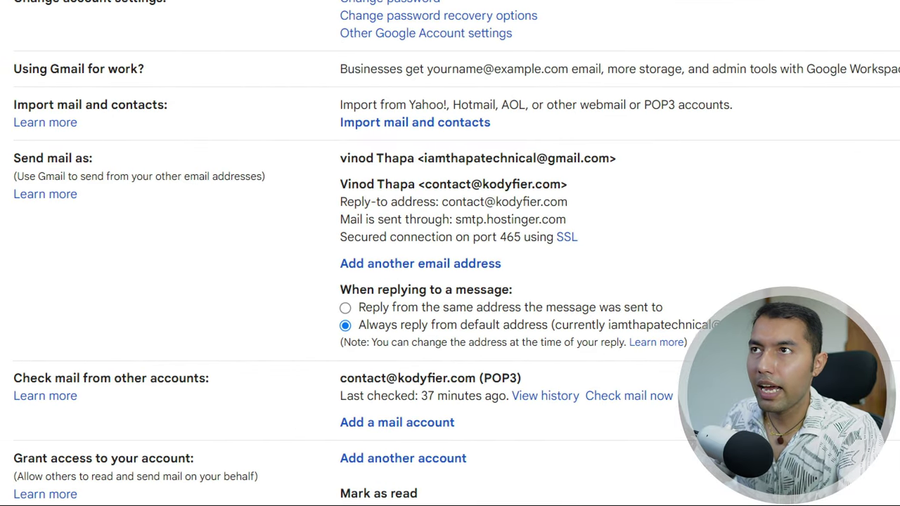
mouse_move(23, 132)
mouse_down()
mouse_move(277, 301)
mouse_move(808, 354)
mouse_up()
mouse_move(350, 246)
mouse_down()
mouse_move(552, 275)
mouse_move(562, 262)
mouse_up()
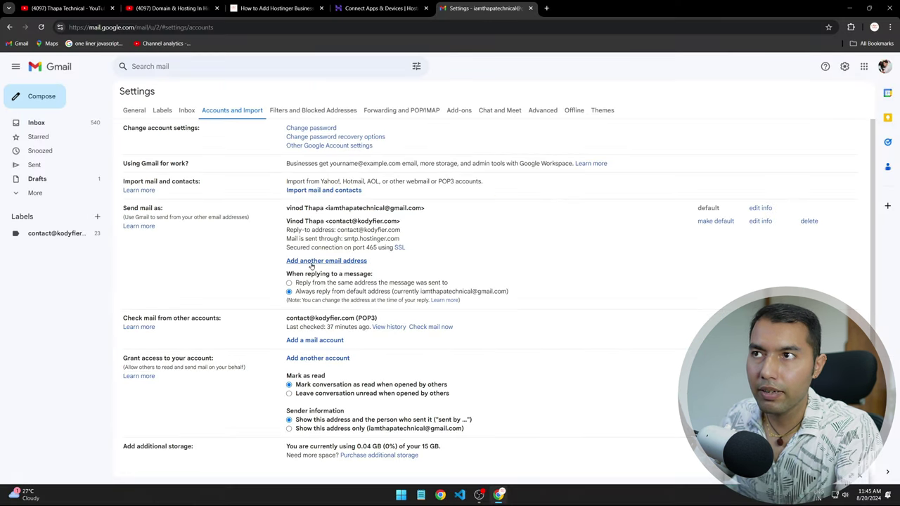
- Start adding another send-as email address in Gmail, and return to the kodyfier.com email accounts list in Hostinger
click(420, 259)
drag(192, 6, 460, 108)
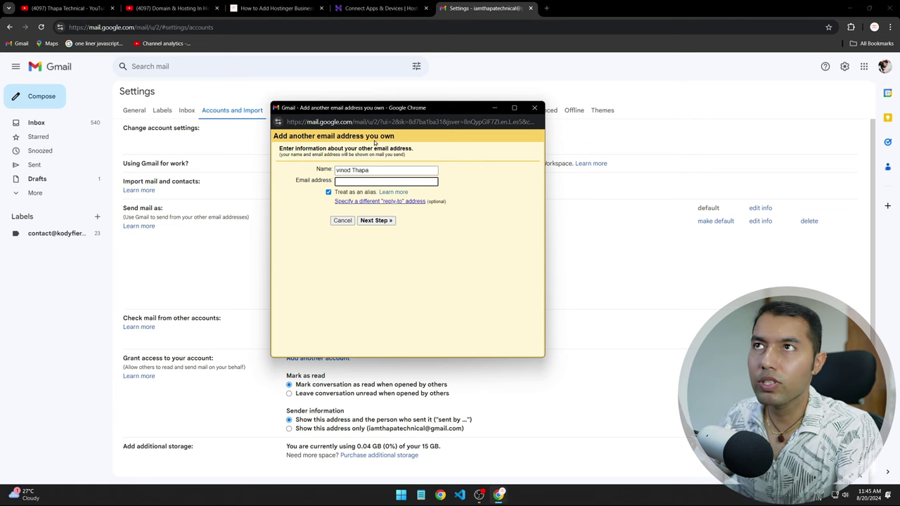
click(380, 8)
scroll(347, 262, up, 1)
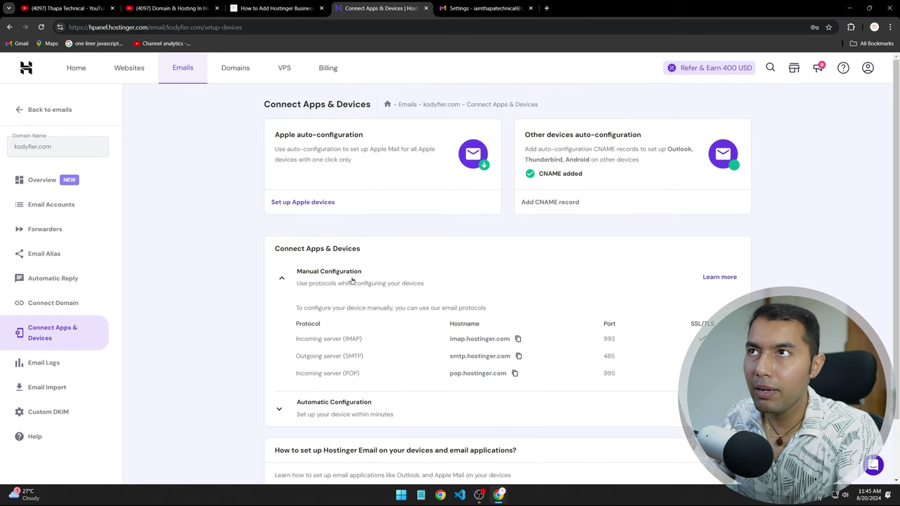
scroll(371, 297, down, 1)
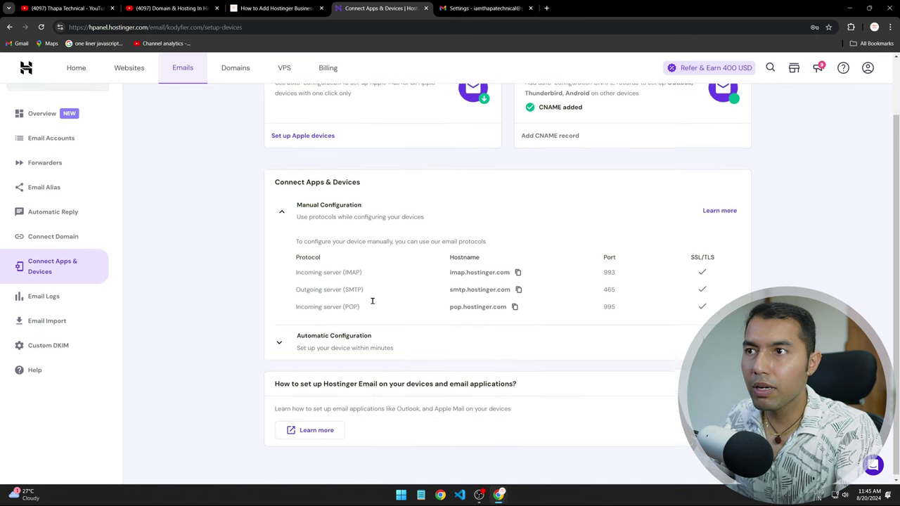
scroll(354, 317, up, 1)
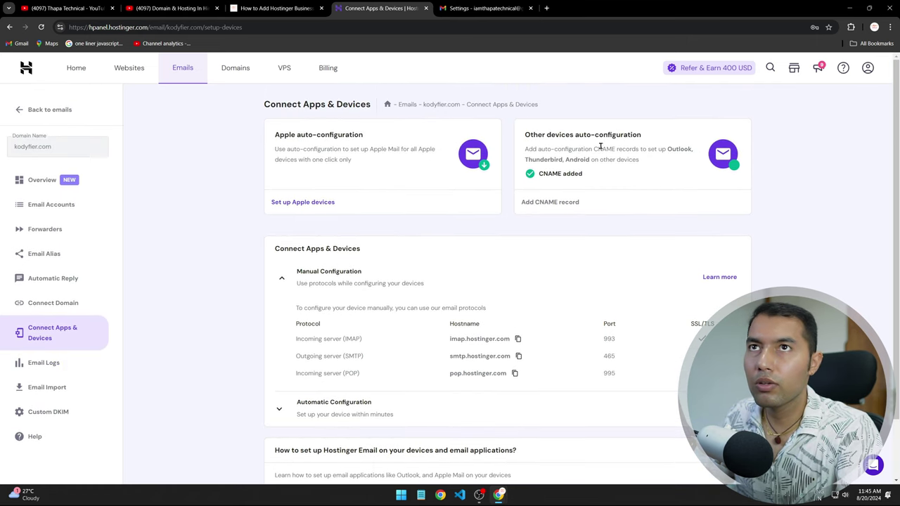
click(10, 28)
scroll(349, 316, down, 1)
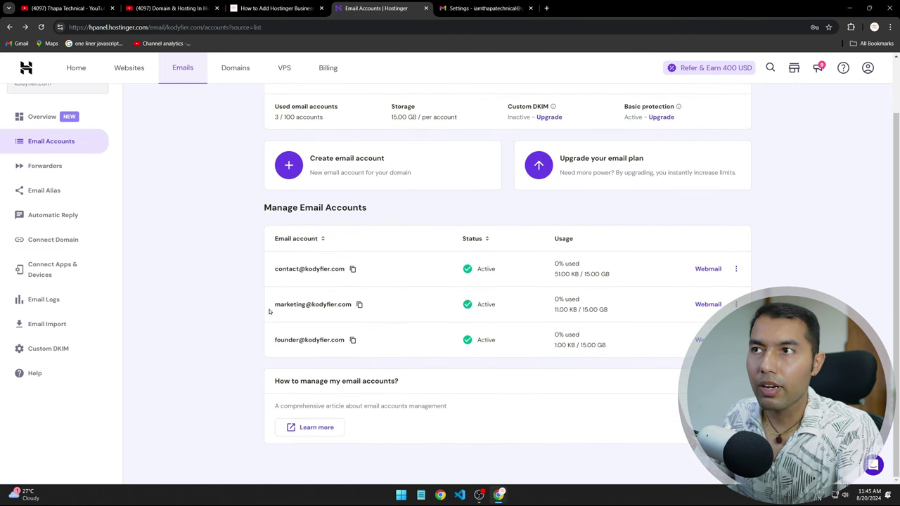
- Copy the marketing mailbox's address from Hostinger, enter it as the new email address in Gmail, and continue to the SMTP settings
click(360, 307)
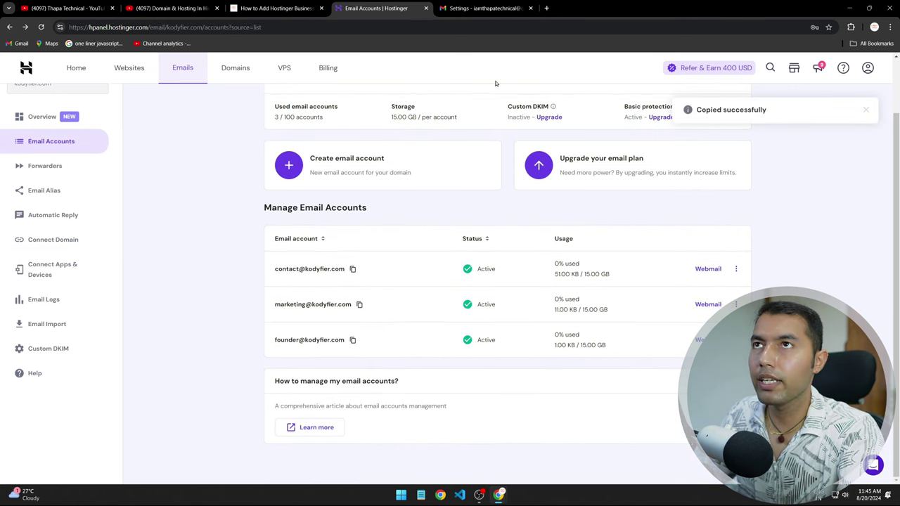
key(alt+Tab)
key(ctrl+v)
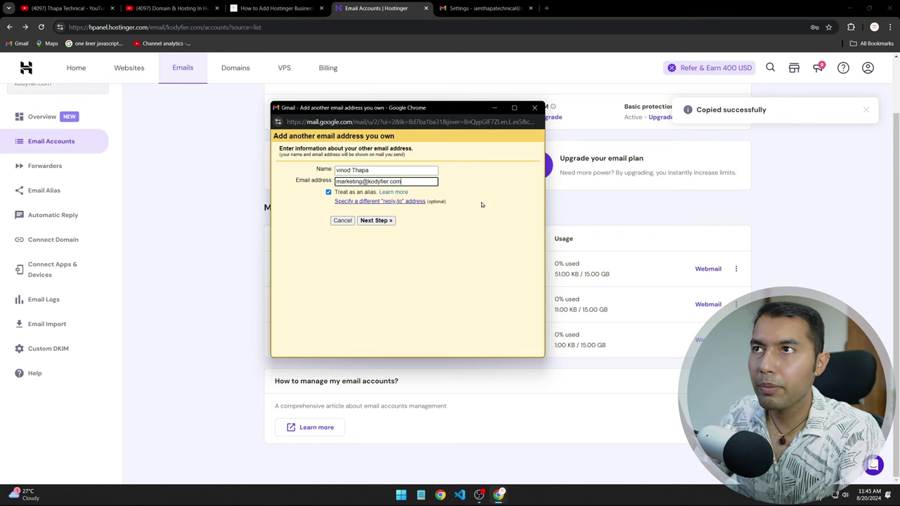
click(375, 220)
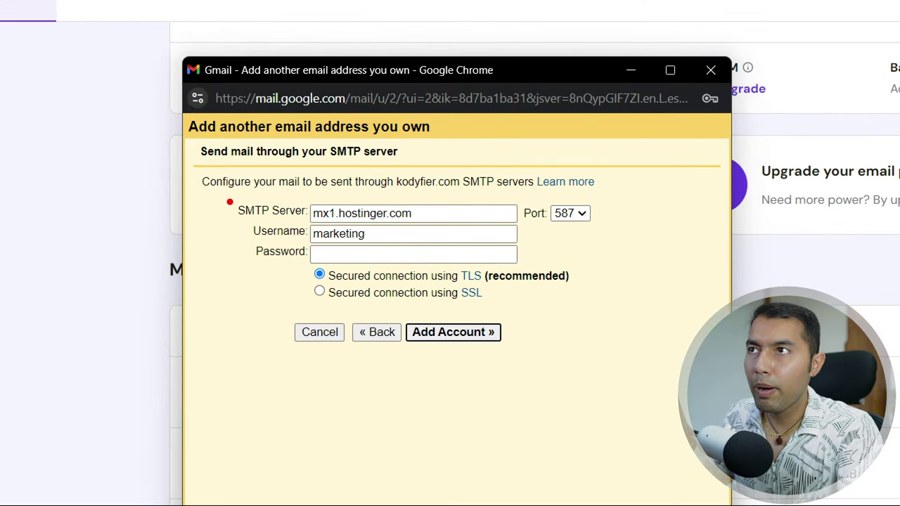
- Copy the marketing mailbox's full address from Hostinger again and enter it as the SMTP username in Gmail
drag(210, 187, 671, 378)
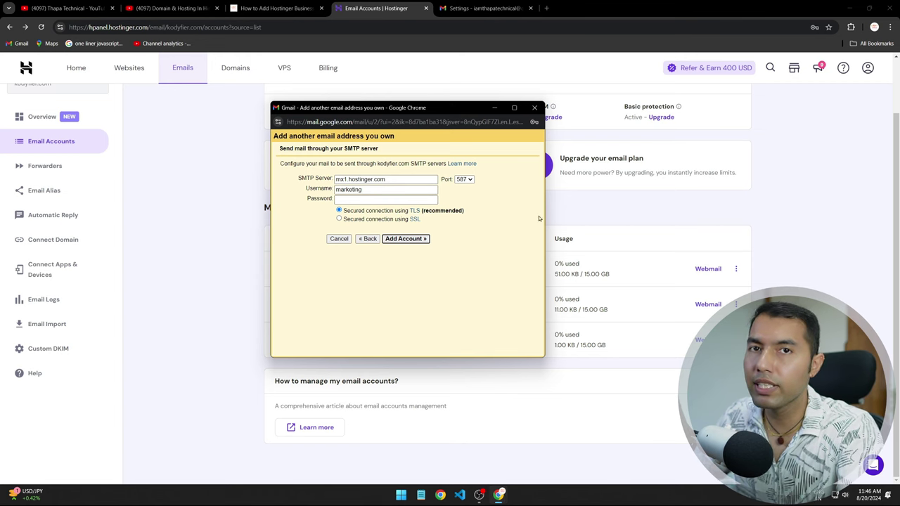
click(639, 213)
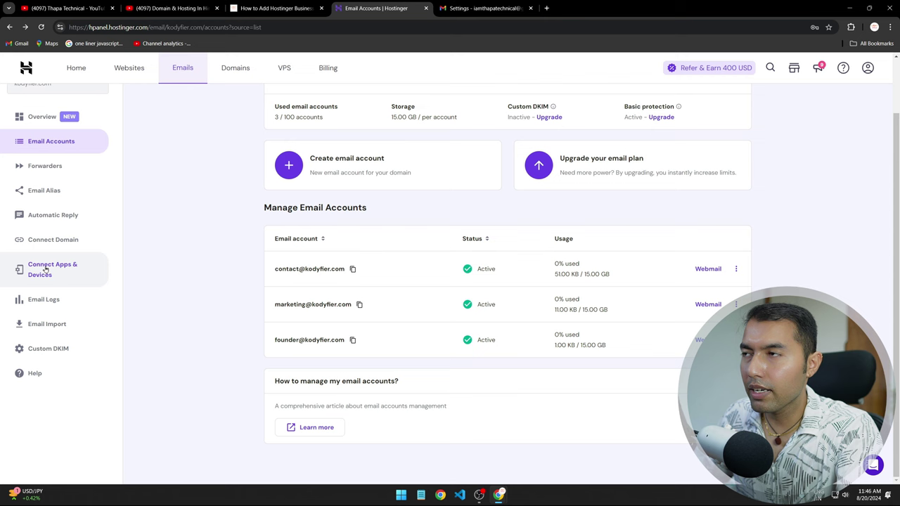
click(360, 307)
key(alt+Tab)
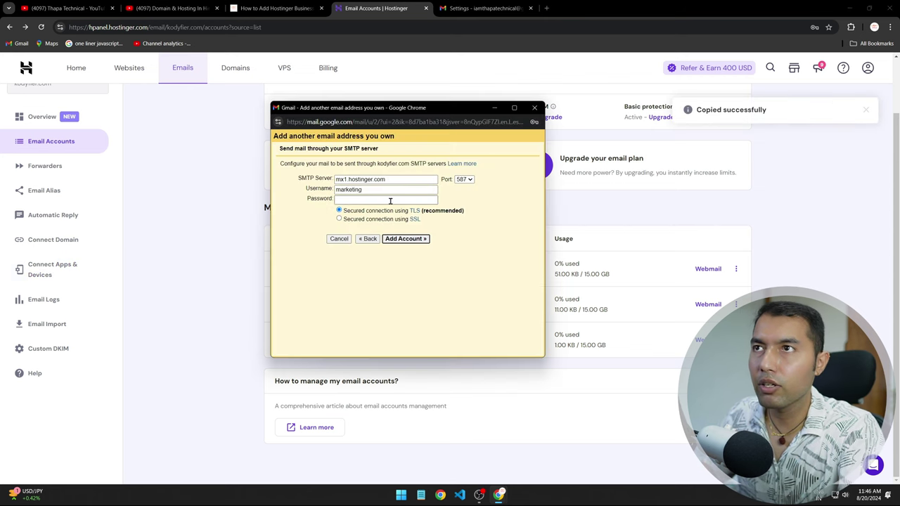
key(ctrl+v)
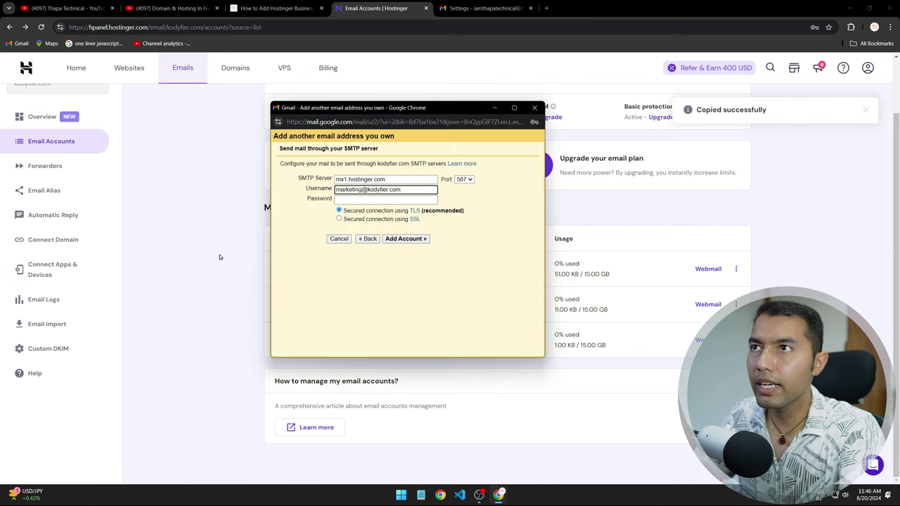
- Copy the outgoing hostname from Hostinger's Connect Apps & Devices page, then set Gmail's SMTP server to smtp.hostinger.com and its port to 465
click(219, 257)
click(39, 270)
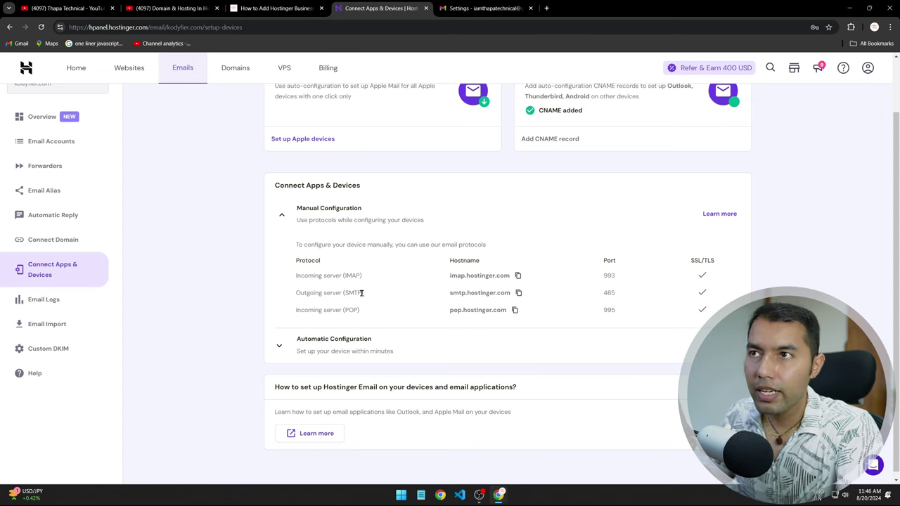
drag(344, 294, 386, 294)
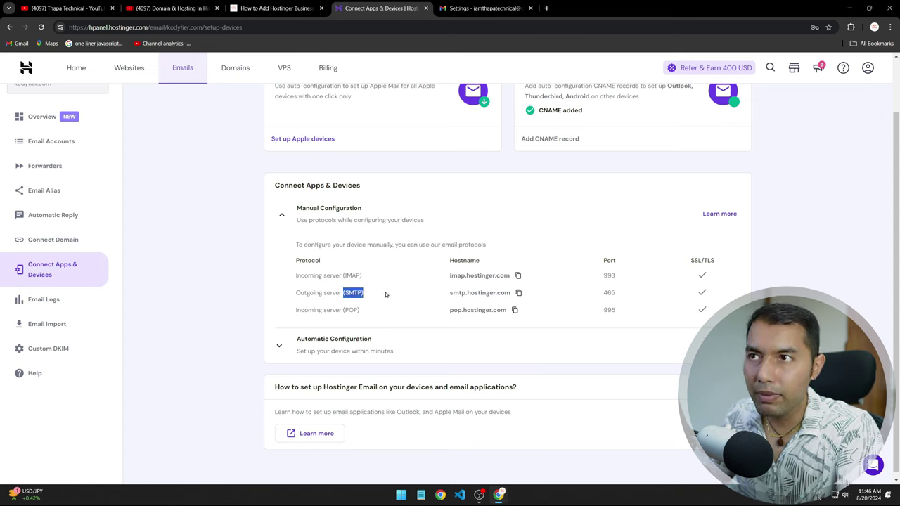
click(518, 294)
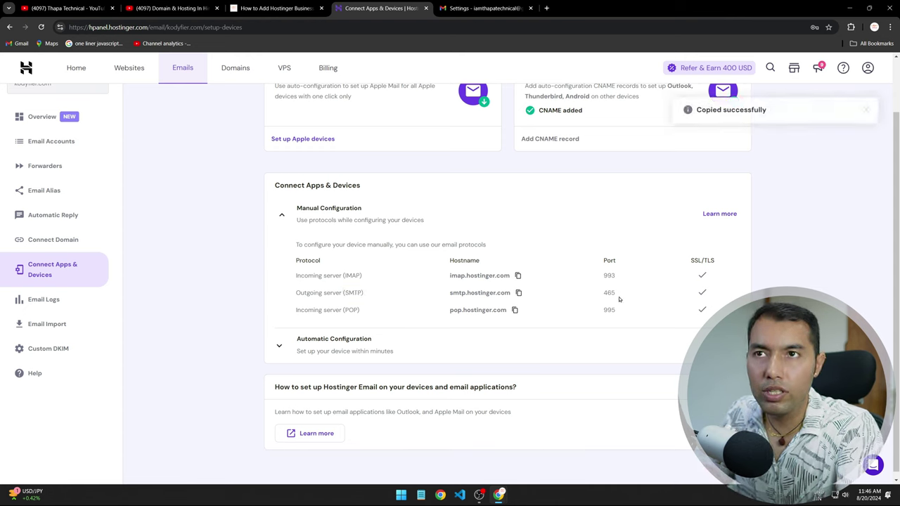
key(alt+Tab)
triple_click(415, 180)
key(ctrl+v)
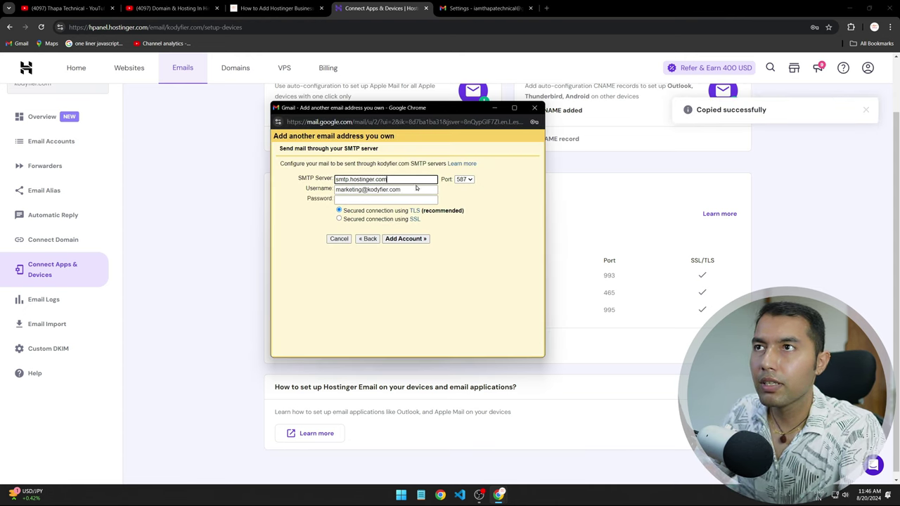
click(464, 179)
click(462, 192)
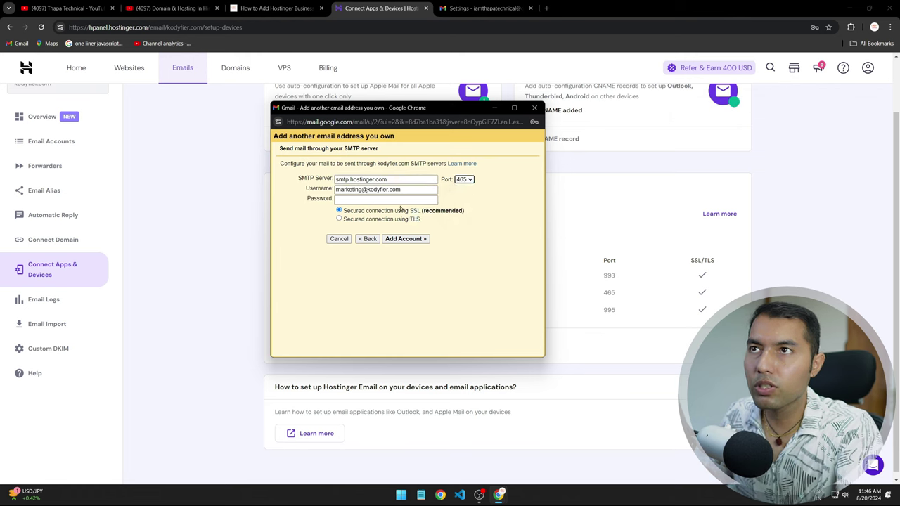
- Enter the mailbox password, add the account without saving the password in the browser, and close the confirmation window
click(394, 199)
key(ctrl+v)
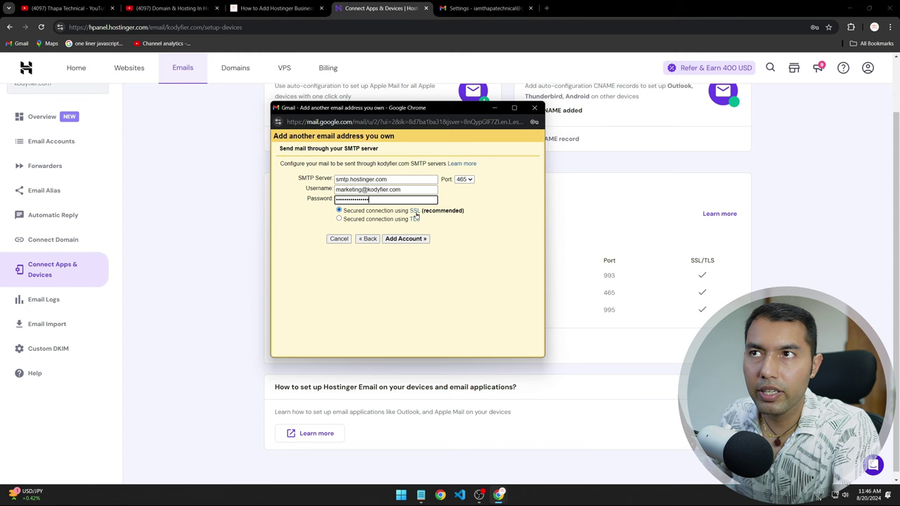
click(413, 240)
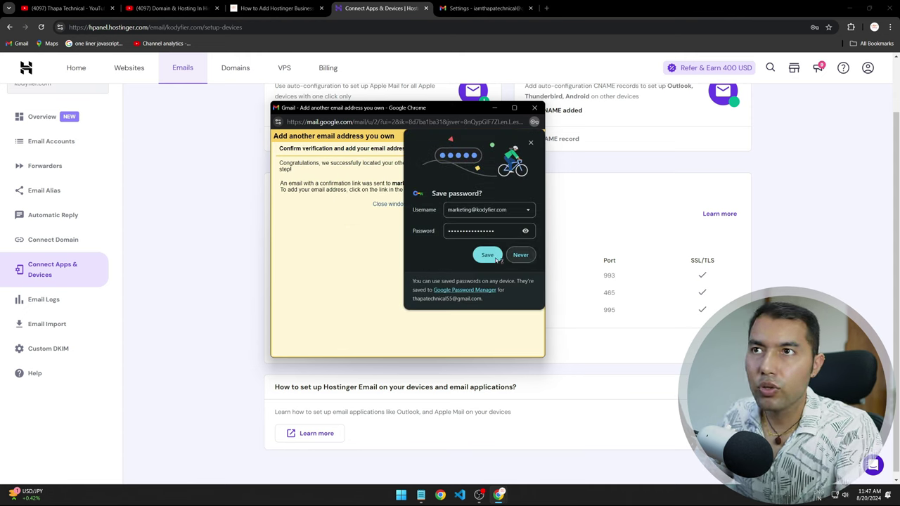
click(520, 254)
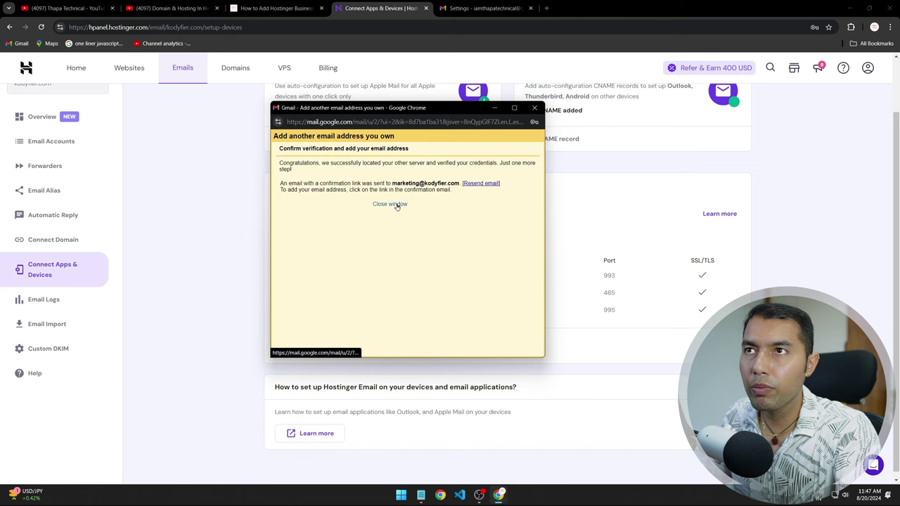
click(396, 204)
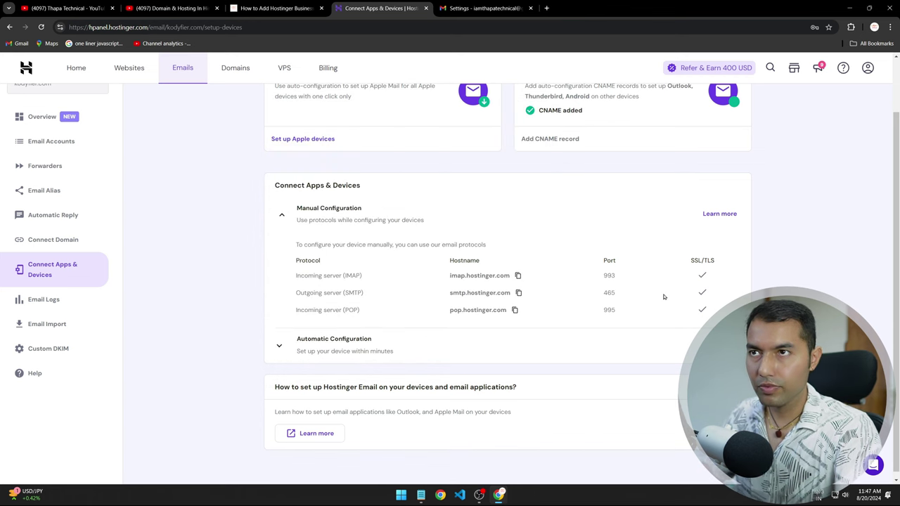
scroll(517, 218, up, 2)
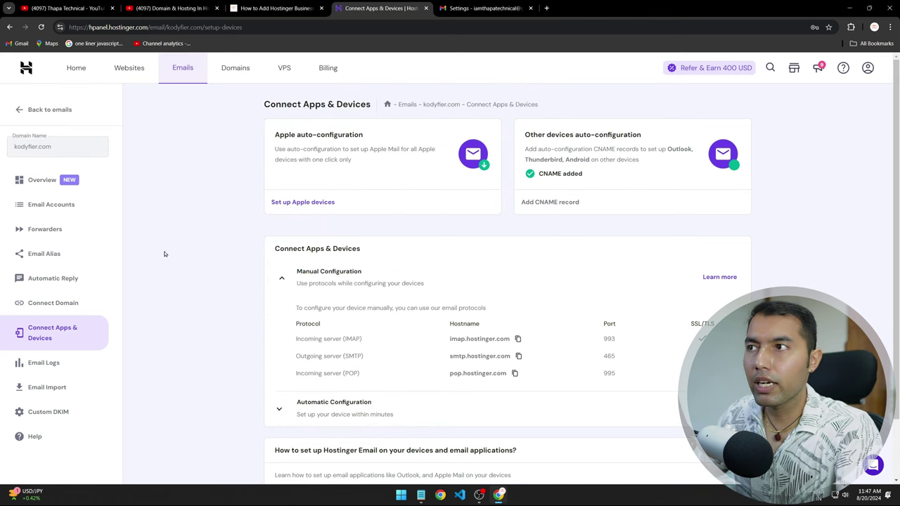
click(51, 204)
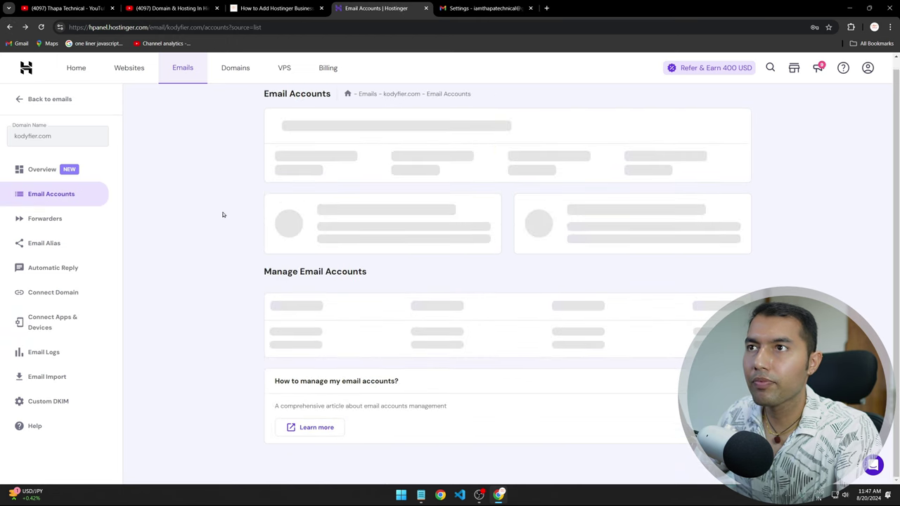
scroll(239, 267, down, 1)
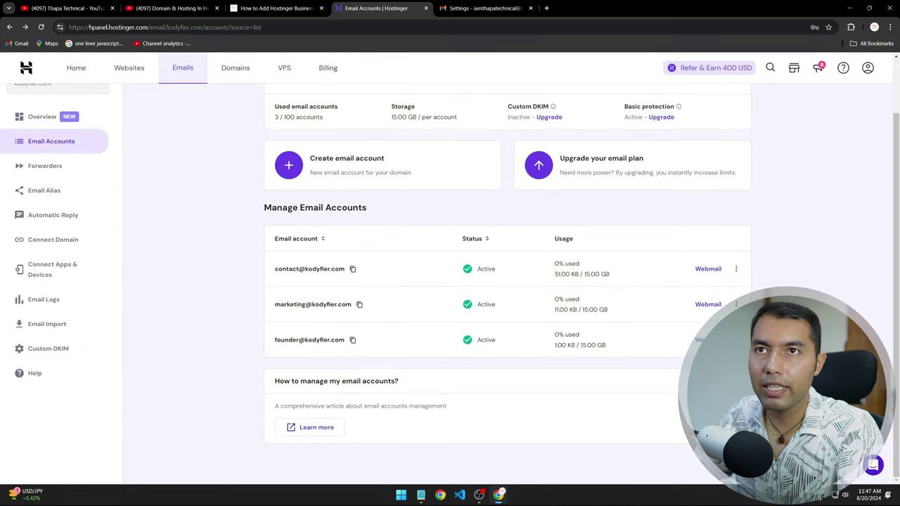
click(708, 304)
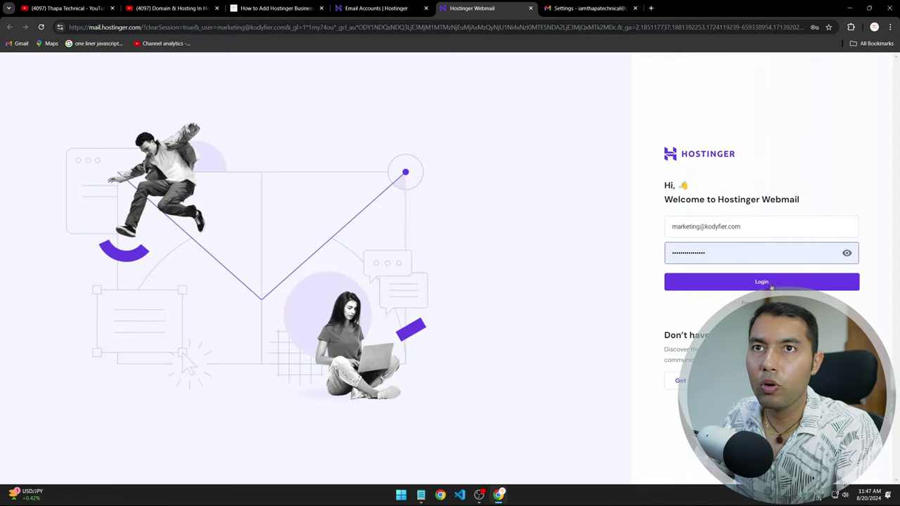
click(766, 283)
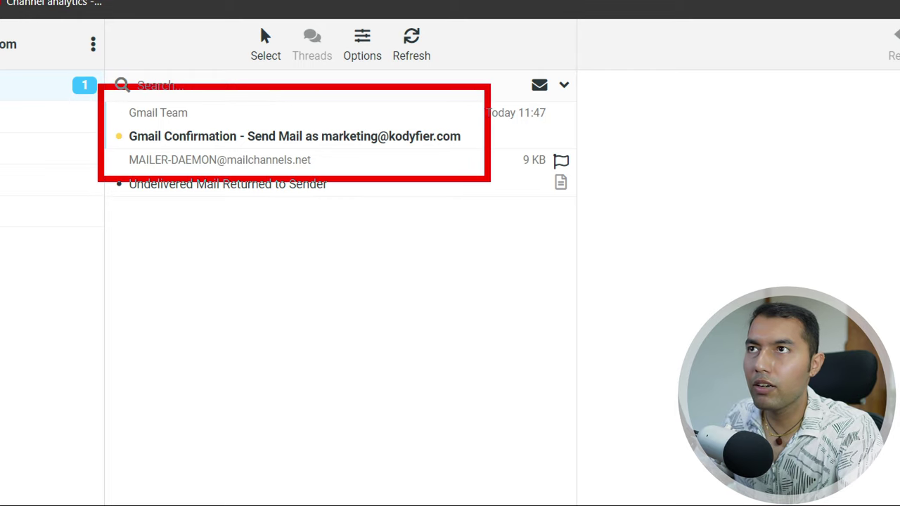
- Open the Gmail Confirmation message in the webmail inbox and follow its link to confirm the send-as request
click(281, 113)
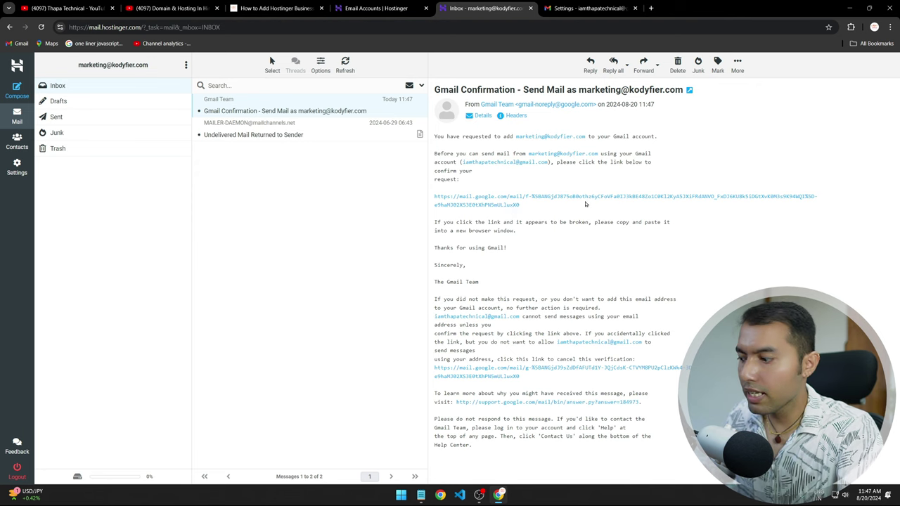
click(553, 198)
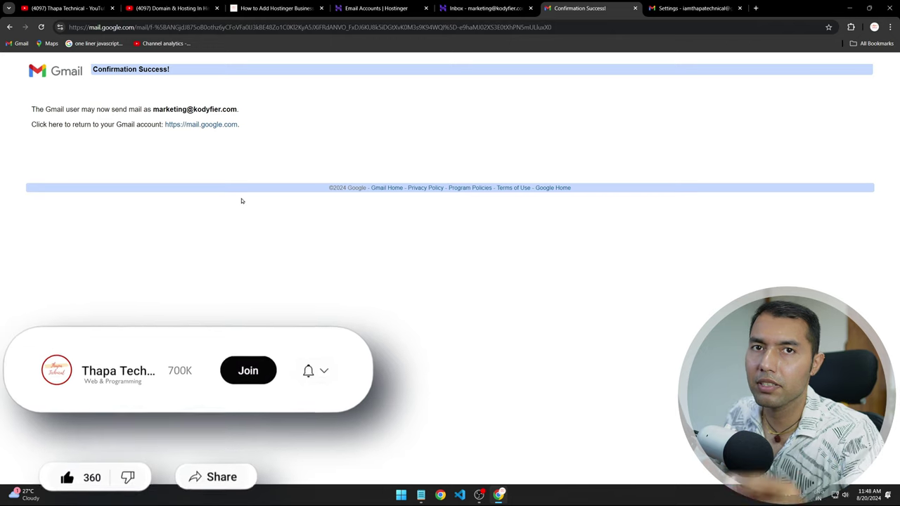
drag(240, 111, 153, 110)
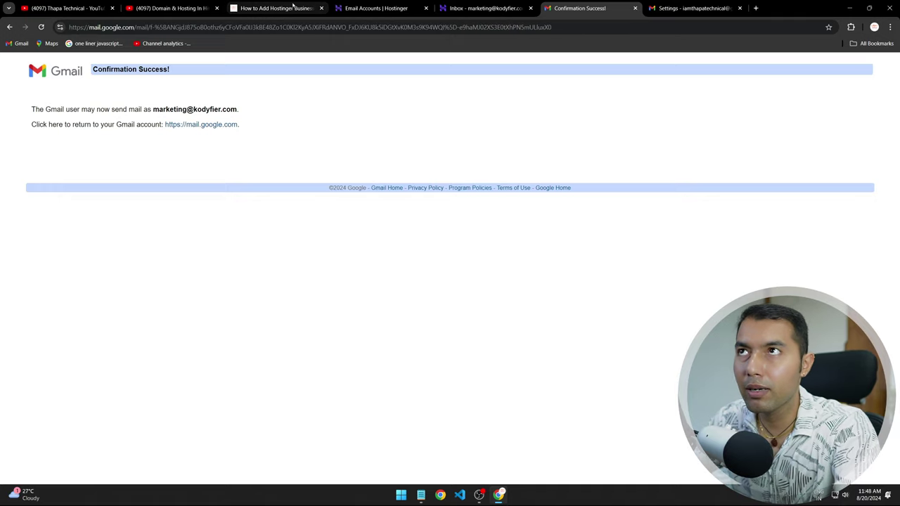
- Review the Confirm And Complete Setup instructions in the Hostinger business email article, down to returning to Gmail settings
click(293, 8)
scroll(311, 261, down, 5)
scroll(309, 258, down, 1)
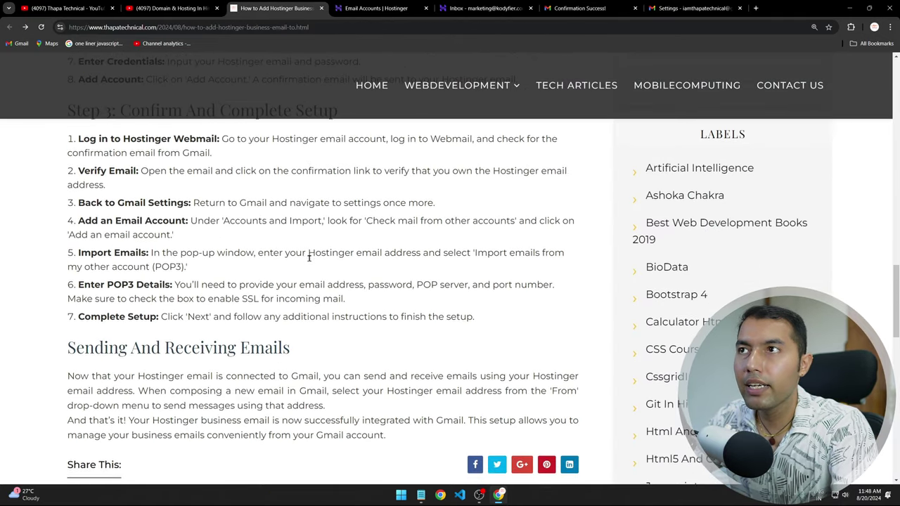
scroll(310, 258, up, 1)
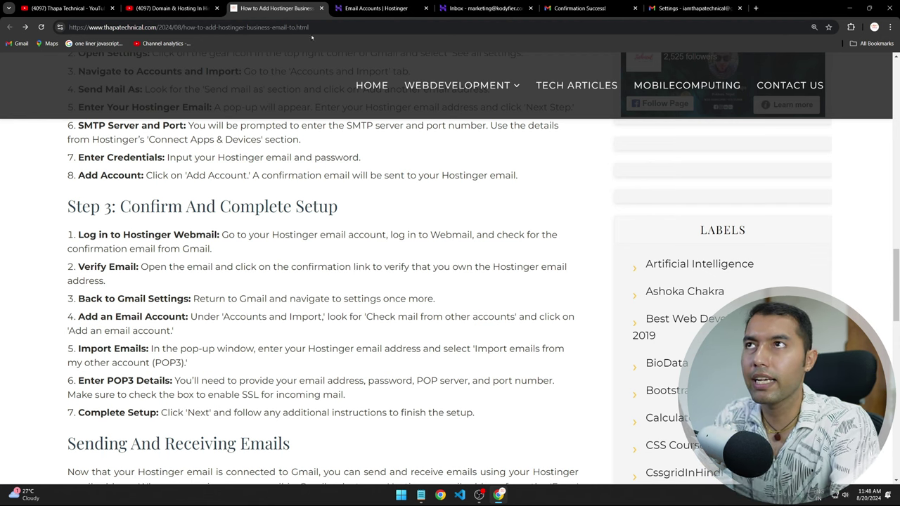
scroll(318, 270, down, 1)
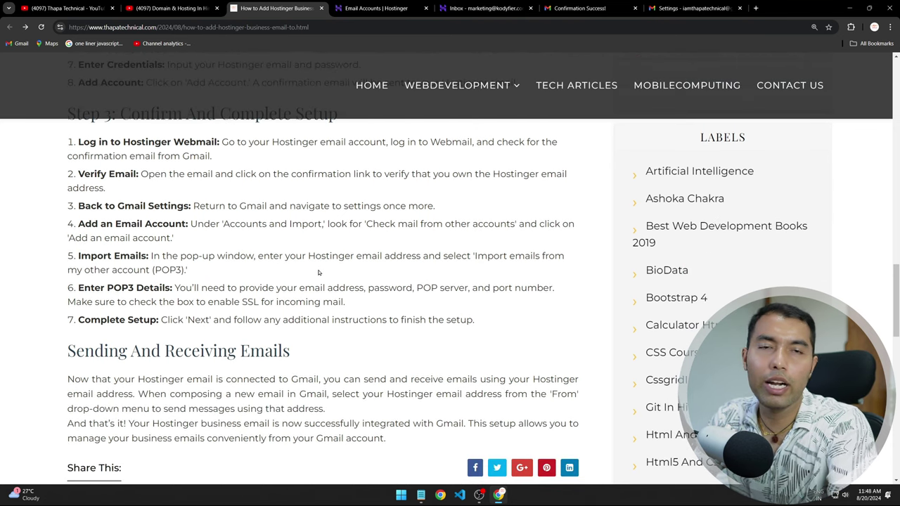
drag(77, 207, 182, 206)
- Return to Gmail's Accounts and Import settings, reload the page, and check the marketing address's entry under Send mail as
click(375, 8)
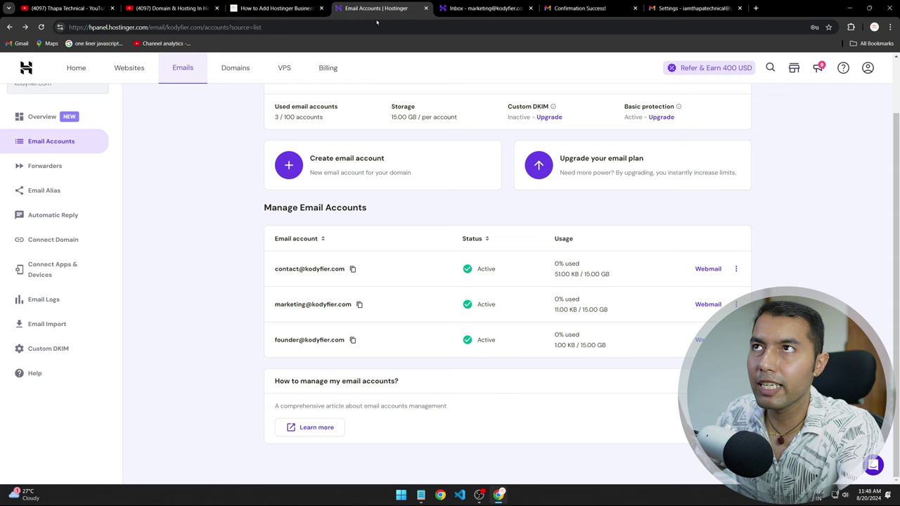
click(577, 7)
click(689, 8)
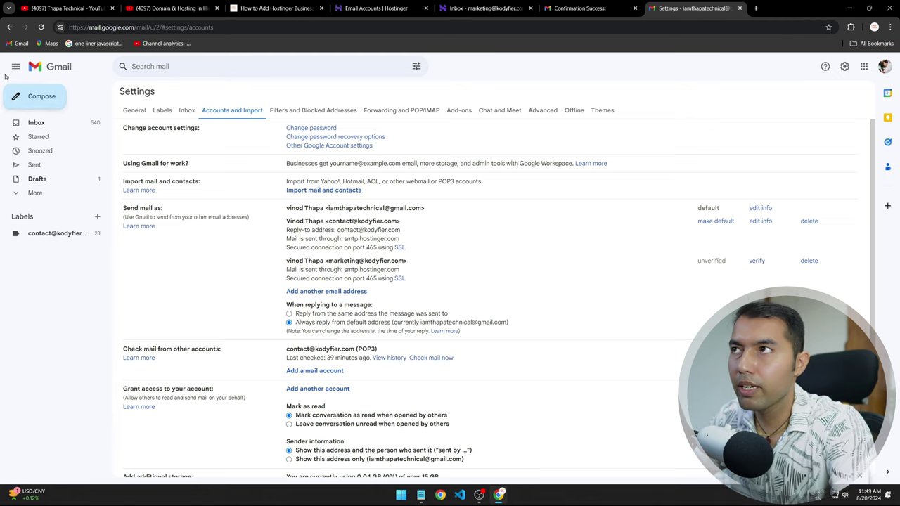
click(41, 26)
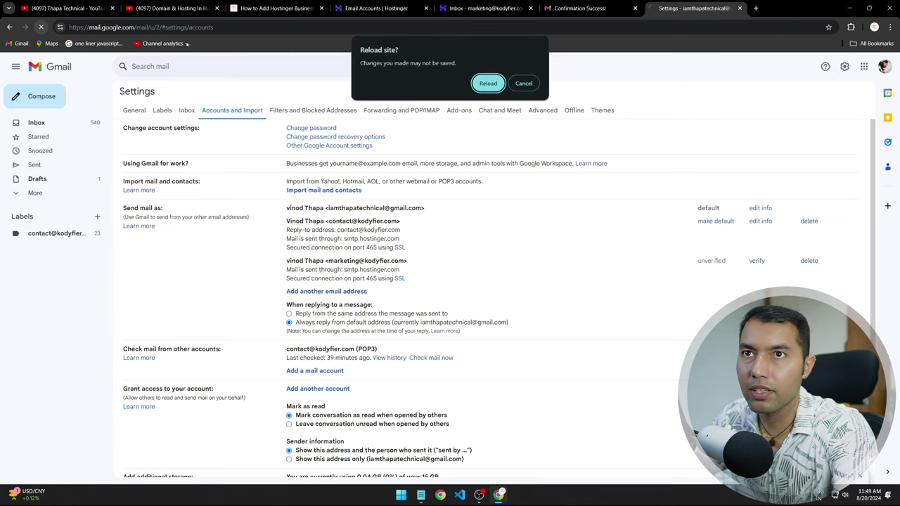
click(488, 84)
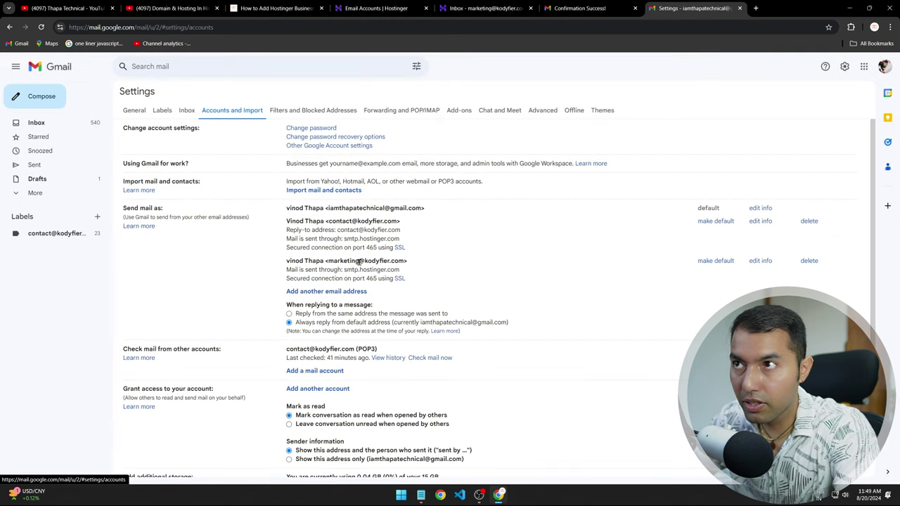
drag(325, 261, 439, 262)
click(439, 262)
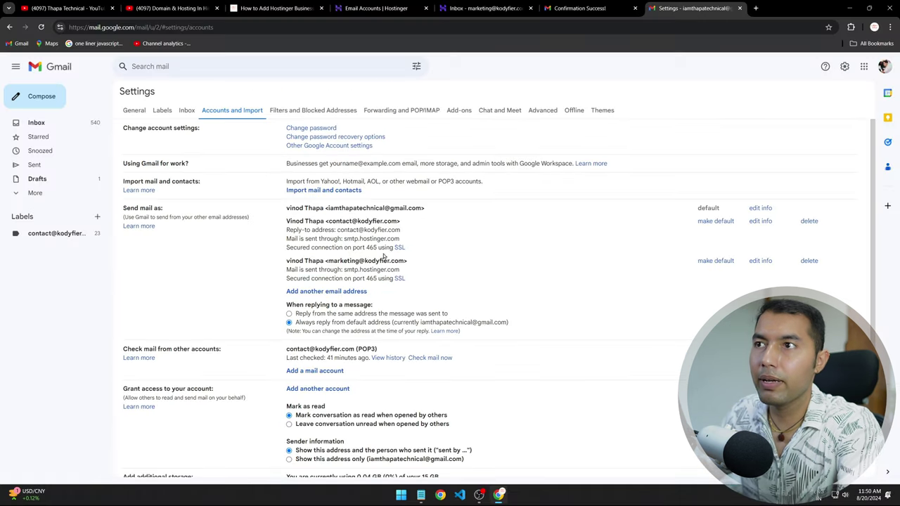
- Locate the Check mail from other accounts section in Gmail's Accounts and Import settings
scroll(446, 265, down, 1)
scroll(443, 267, up, 1)
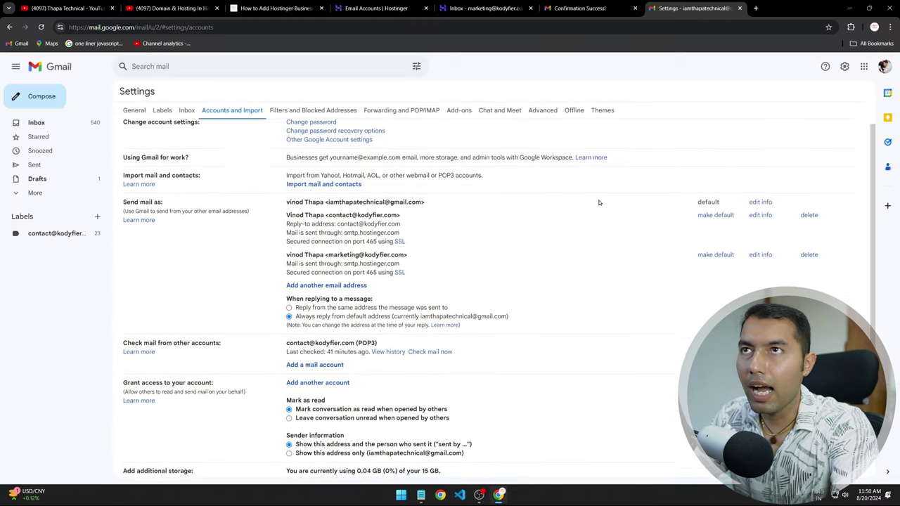
scroll(488, 261, down, 1)
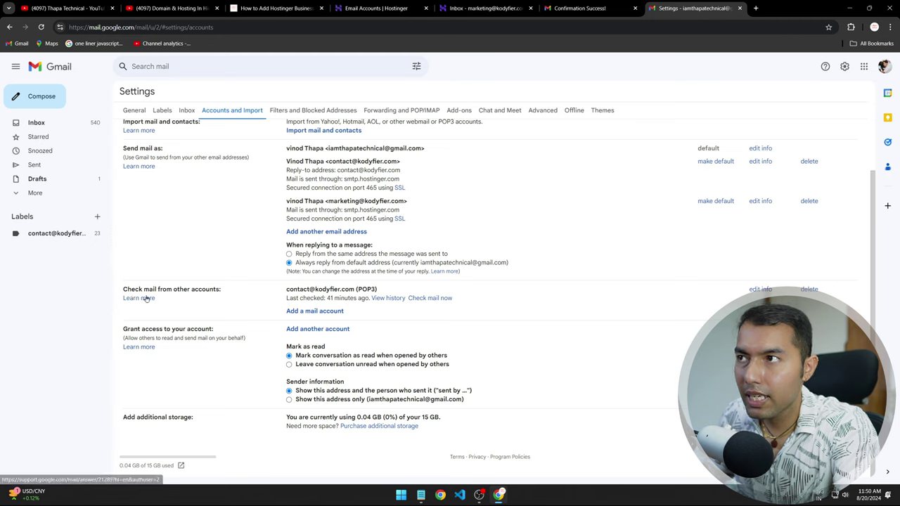